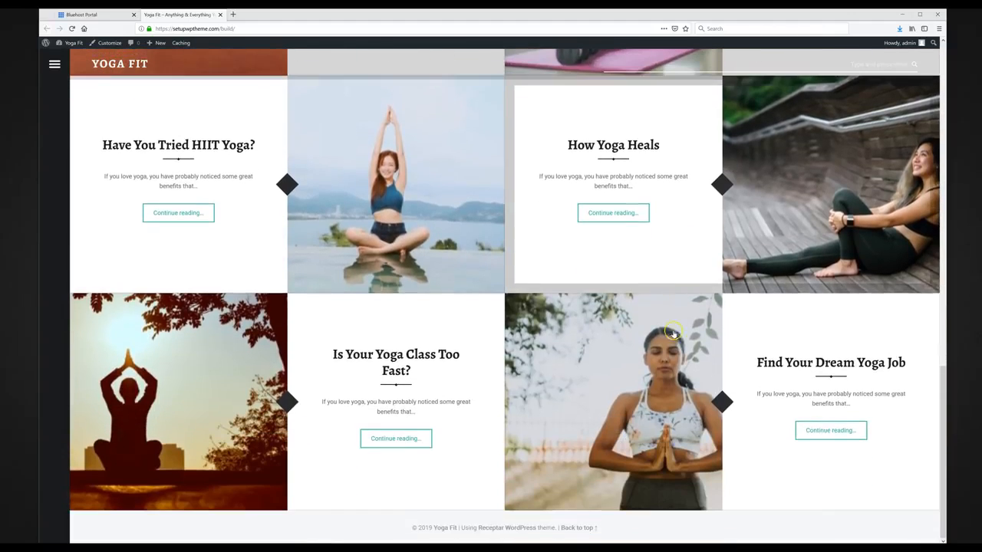
Step: Examine the finished Yoga Fit demo site's posts and the popular themes on the WordPress Add Themes page
{"action": "scroll", "coordinate": [654, 393], "scroll_direction": "up", "scroll_amount": 5}
{"action": "scroll", "coordinate": [656, 391], "scroll_direction": "up", "scroll_amount": 8}
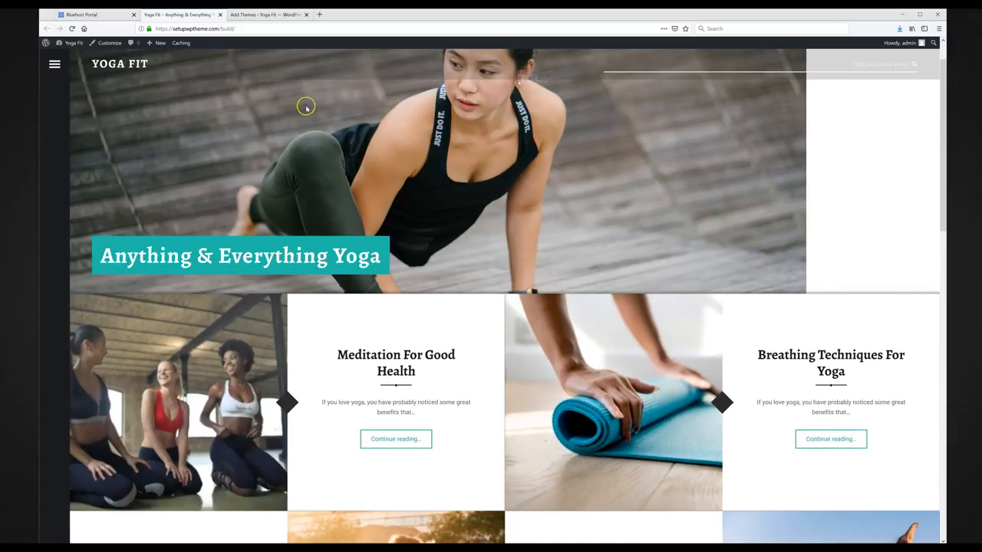
{"action": "left_click", "coordinate": [275, 16]}
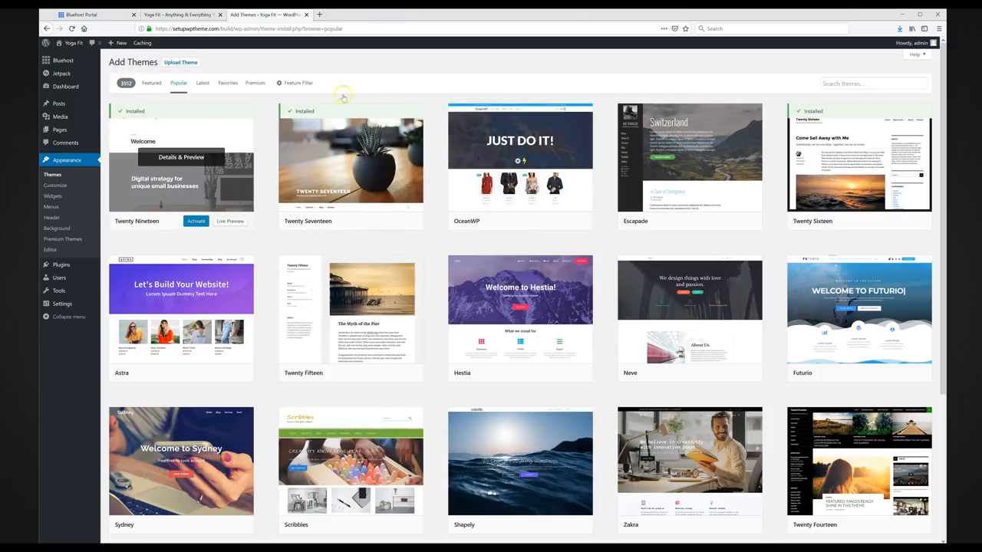
{"action": "scroll", "coordinate": [510, 215], "scroll_direction": "down", "scroll_amount": 3}
{"action": "scroll", "coordinate": [509, 221], "scroll_direction": "down", "scroll_amount": 5}
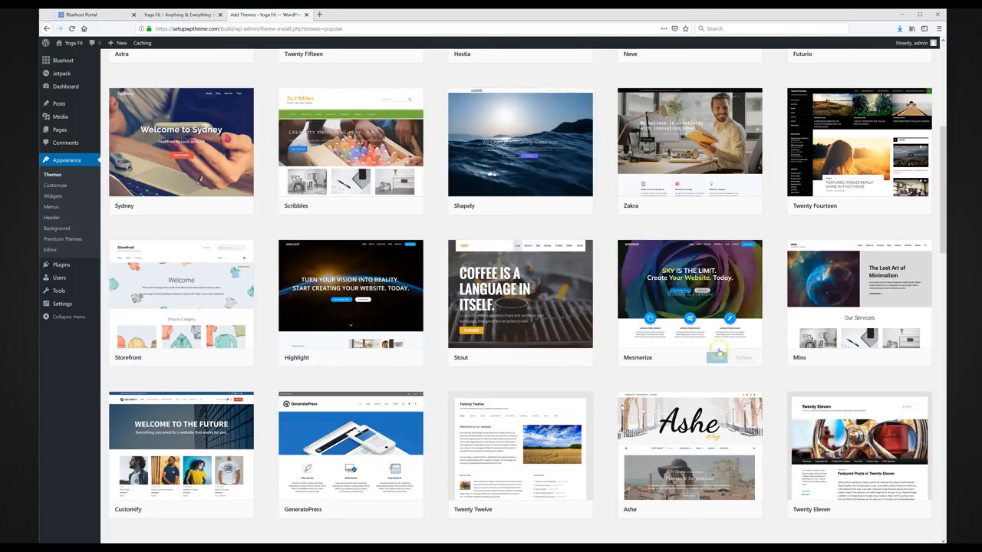
{"action": "left_click", "coordinate": [181, 15]}
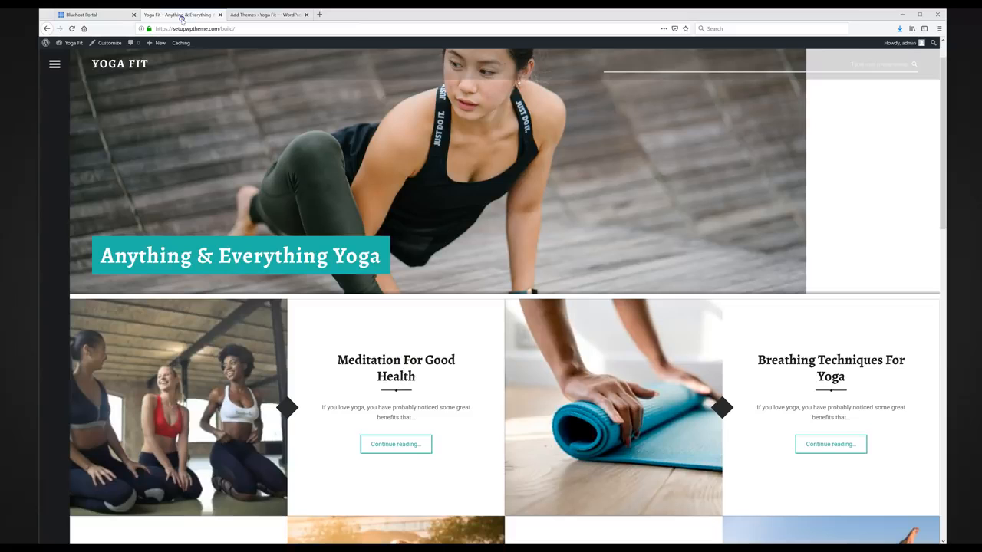
{"action": "scroll", "coordinate": [408, 307], "scroll_direction": "down", "scroll_amount": 10}
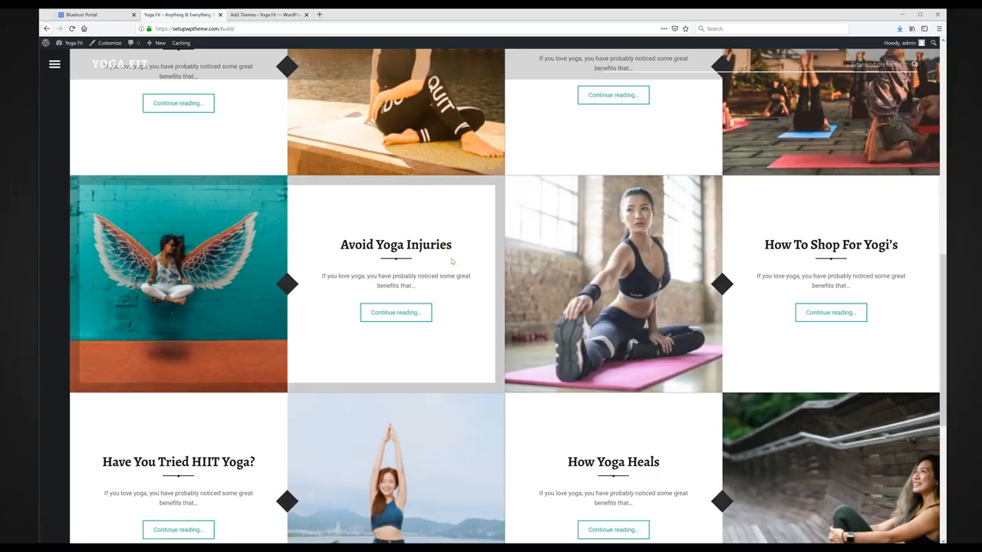
{"action": "scroll", "coordinate": [449, 261], "scroll_direction": "down", "scroll_amount": 5}
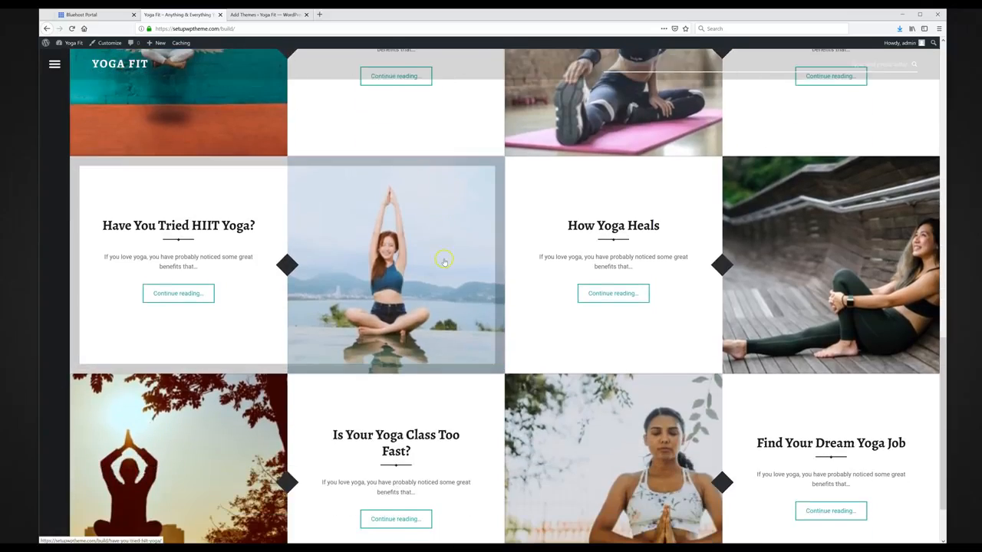
{"action": "scroll", "coordinate": [444, 262], "scroll_direction": "down", "scroll_amount": 1}
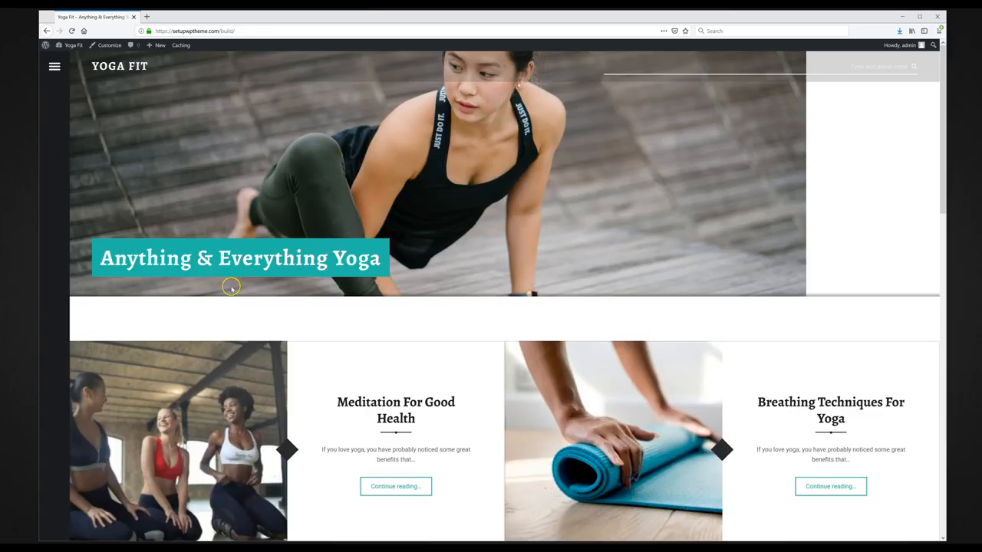
Step: Open createwpsite.com/promo-codes in a new tab and follow the Bluehost coupon to the hosting offer
{"action": "key", "text": "ctrl+t"}
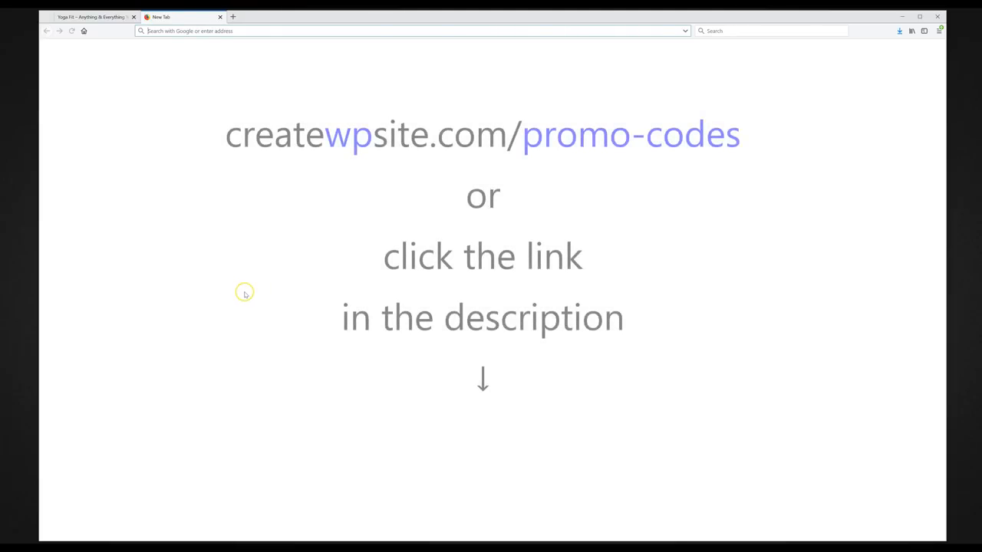
{"action": "type", "text": "createwpsite.com/promo-codes"}
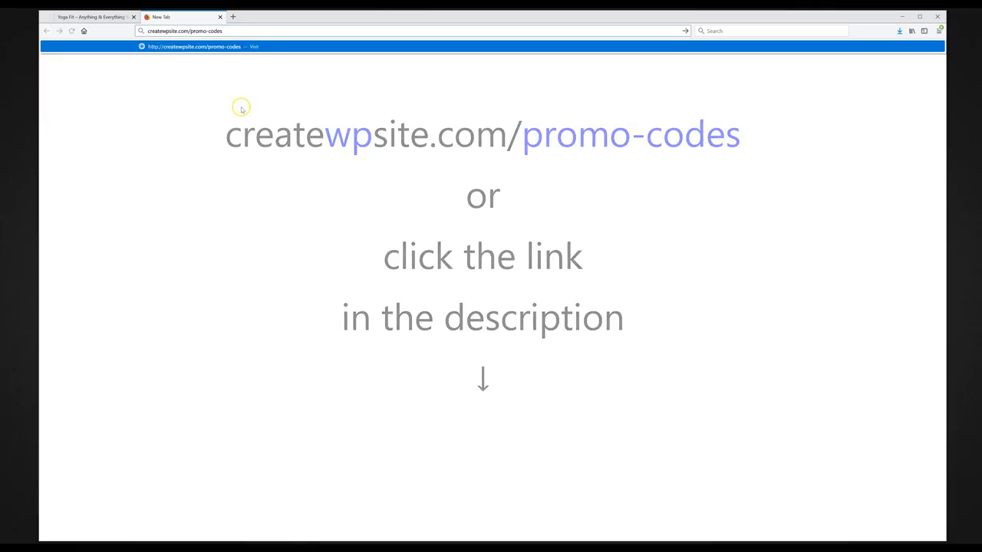
{"action": "key", "text": "Return"}
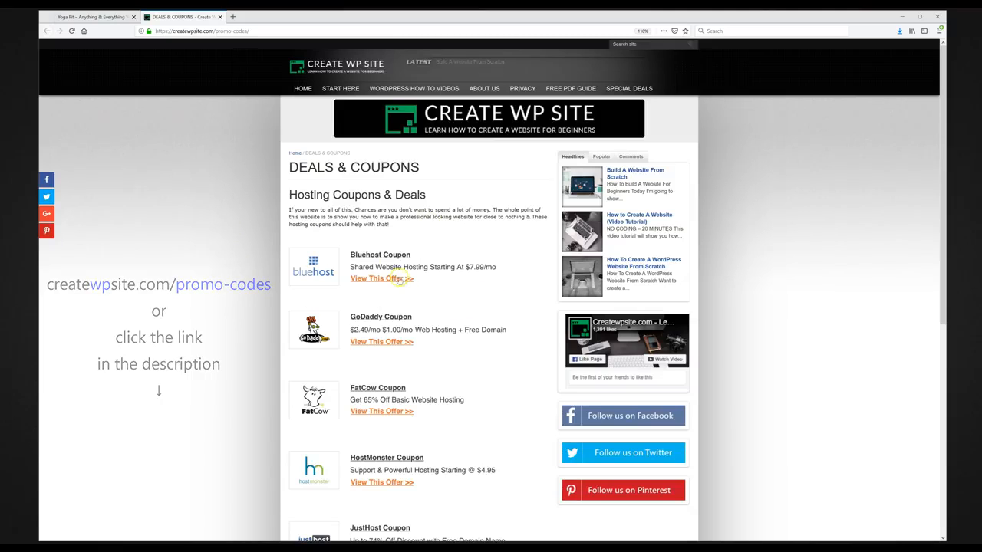
{"action": "left_click", "coordinate": [386, 256]}
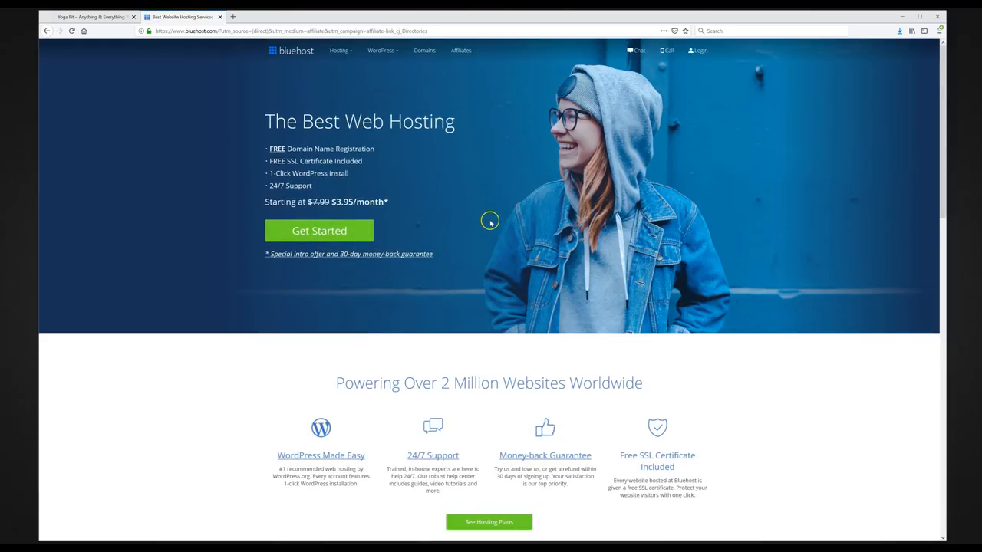
Step: Start the Bluehost sign-up with the basic plan and request movementandtraining as the new .com domain
{"action": "left_click", "coordinate": [327, 235]}
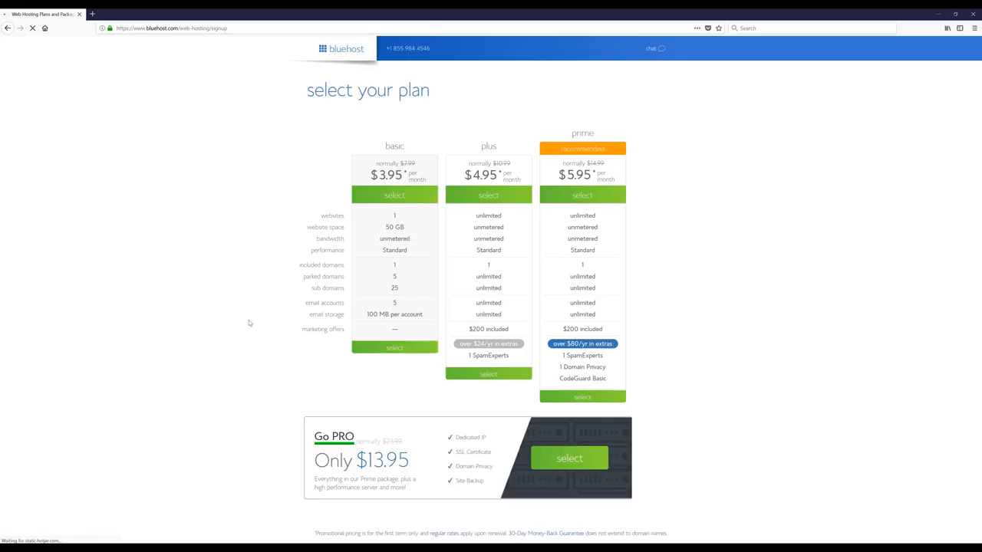
{"action": "left_click", "coordinate": [395, 349]}
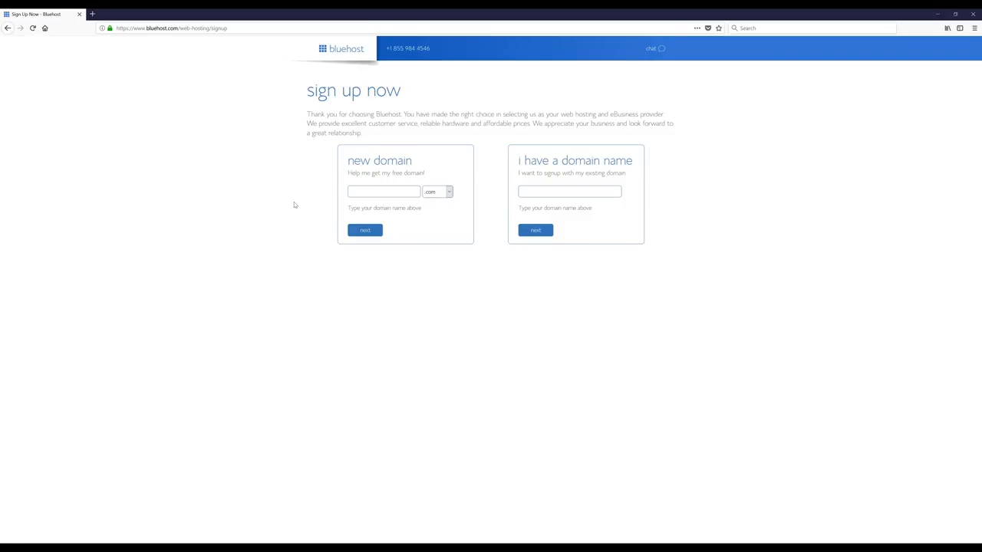
{"action": "left_click", "coordinate": [403, 196]}
{"action": "type", "text": "movementandtraining"}
{"action": "left_click", "coordinate": [370, 237]}
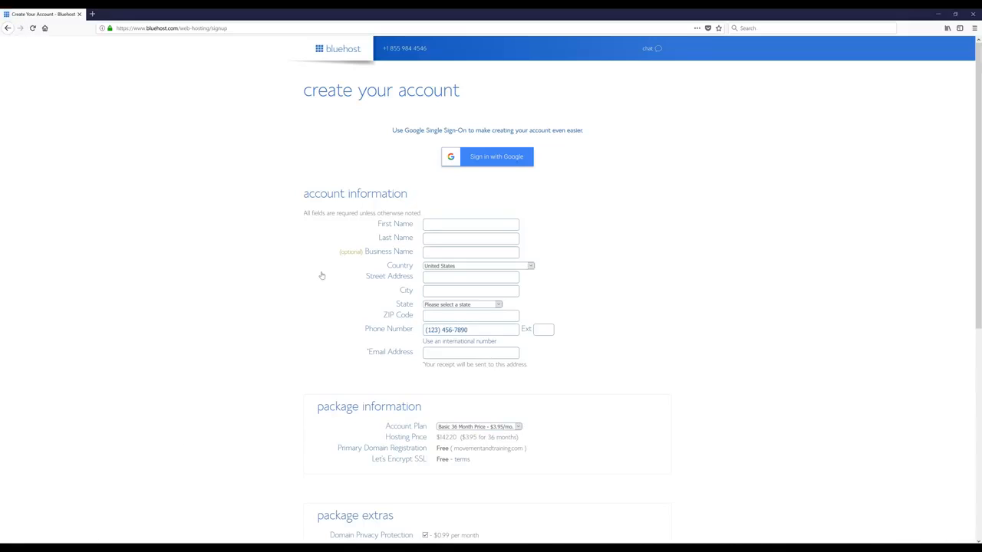
Step: Deselect Domain Privacy Protection, SiteLock Security - Find and Codeguard Basic in the package extras
{"action": "scroll", "coordinate": [259, 250], "scroll_direction": "down", "scroll_amount": 5}
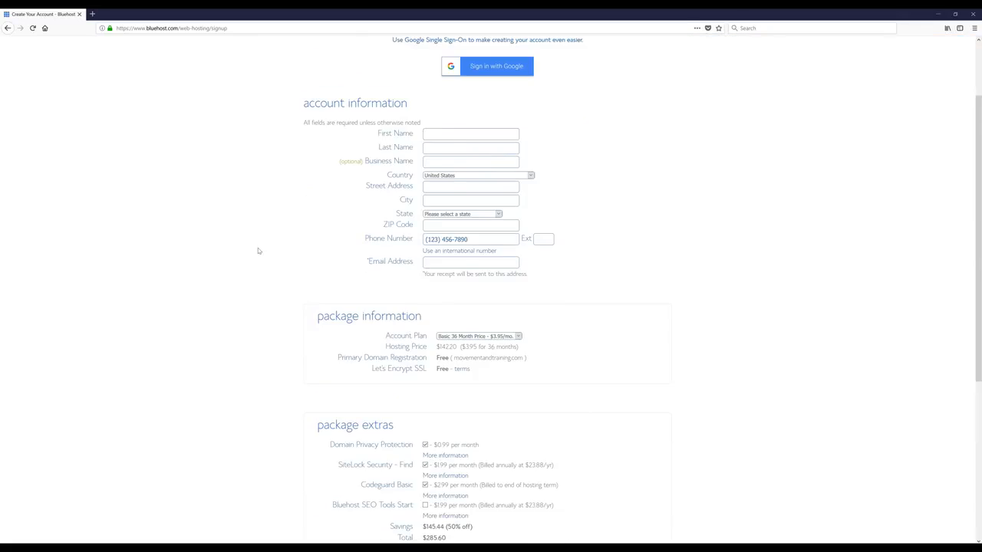
{"action": "scroll", "coordinate": [258, 251], "scroll_direction": "down", "scroll_amount": 1}
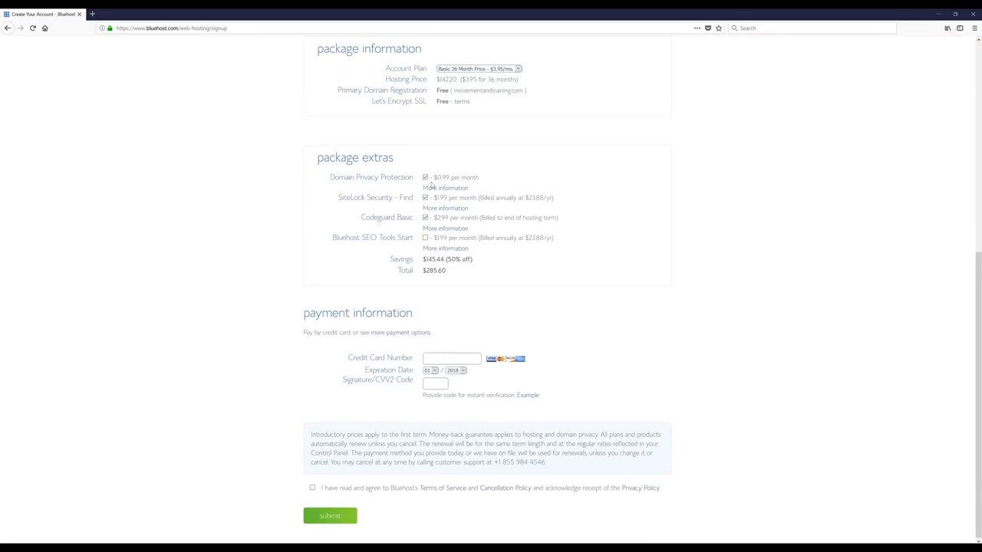
{"action": "left_click", "coordinate": [425, 177]}
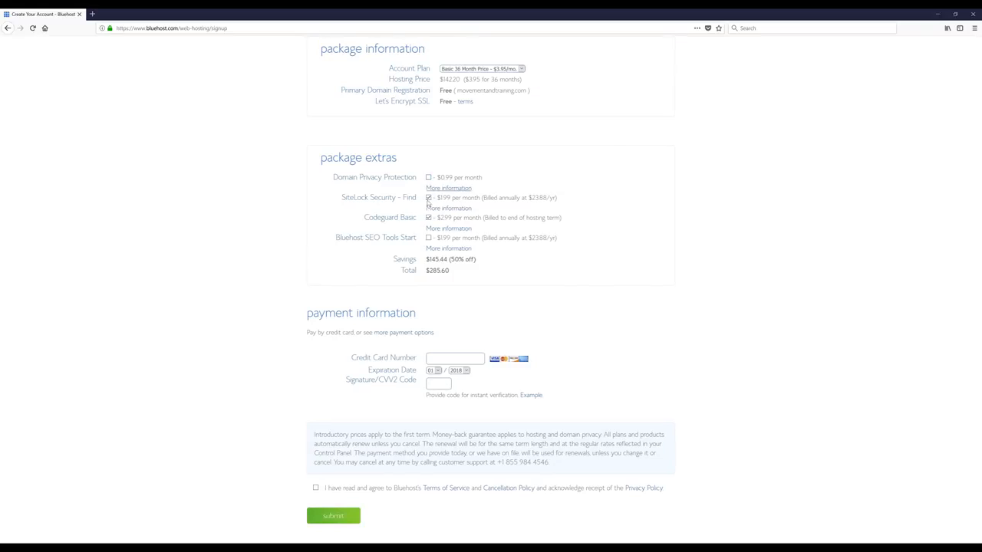
{"action": "left_click", "coordinate": [428, 198]}
{"action": "left_click", "coordinate": [548, 341]}
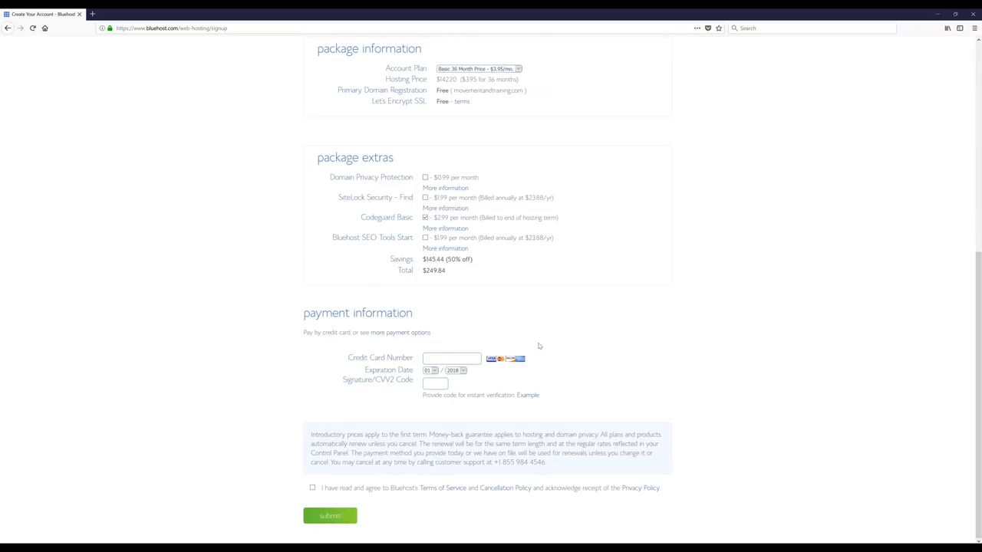
{"action": "left_click", "coordinate": [425, 219]}
Step: Set the account plan to Basic 12 Month Price at $5.95/mo
{"action": "scroll", "coordinate": [244, 377], "scroll_direction": "up", "scroll_amount": 5}
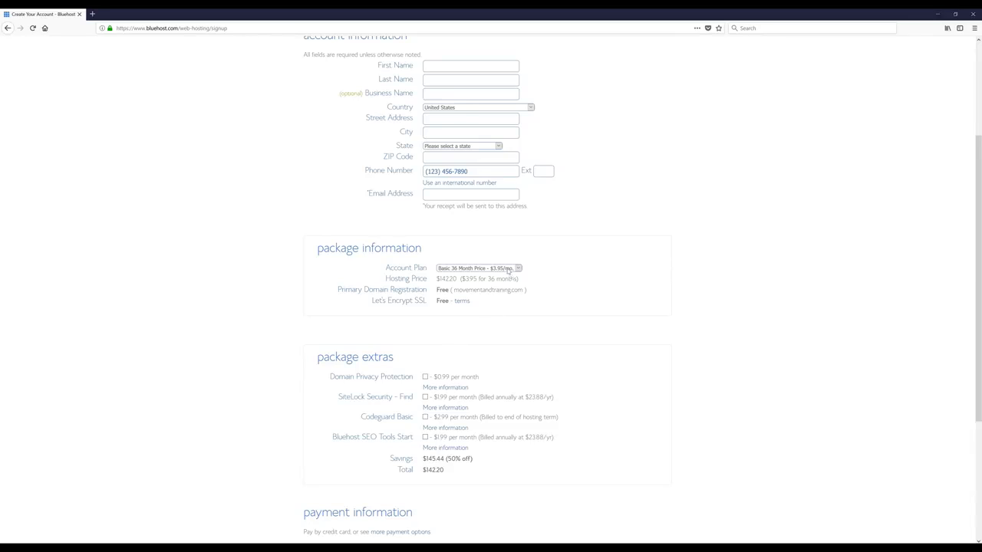
{"action": "left_click", "coordinate": [513, 267]}
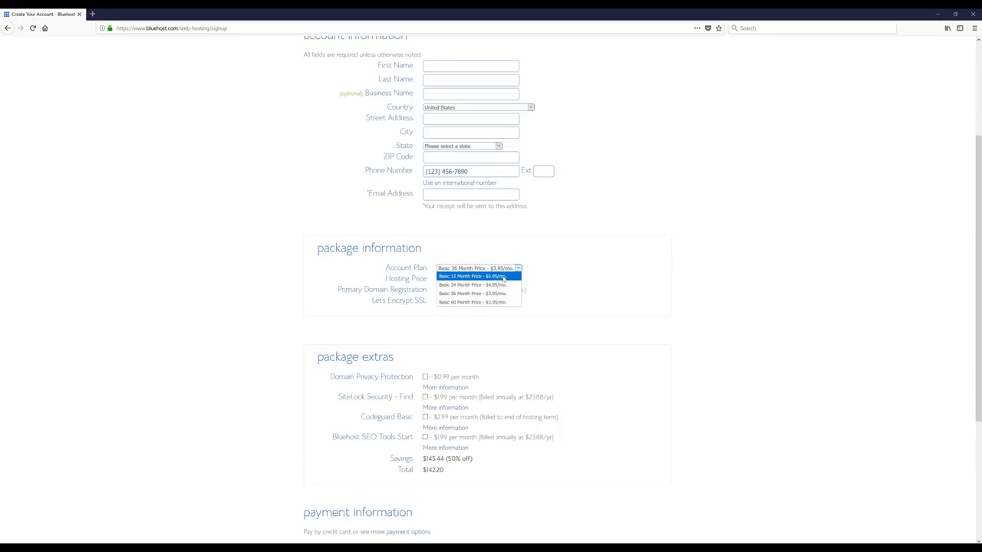
{"action": "left_click", "coordinate": [504, 277]}
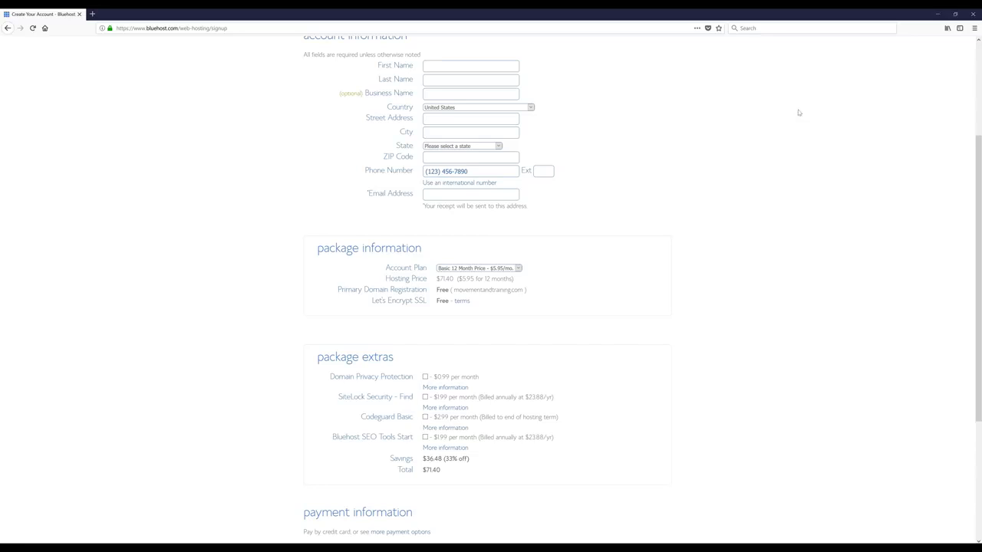
Step: Claim the special sign-up offer and remove the Domain Privacy Protection, SiteLock Security and Codeguard Basic extras from the discounted order
{"action": "mouse_move", "coordinate": [979, 13]}
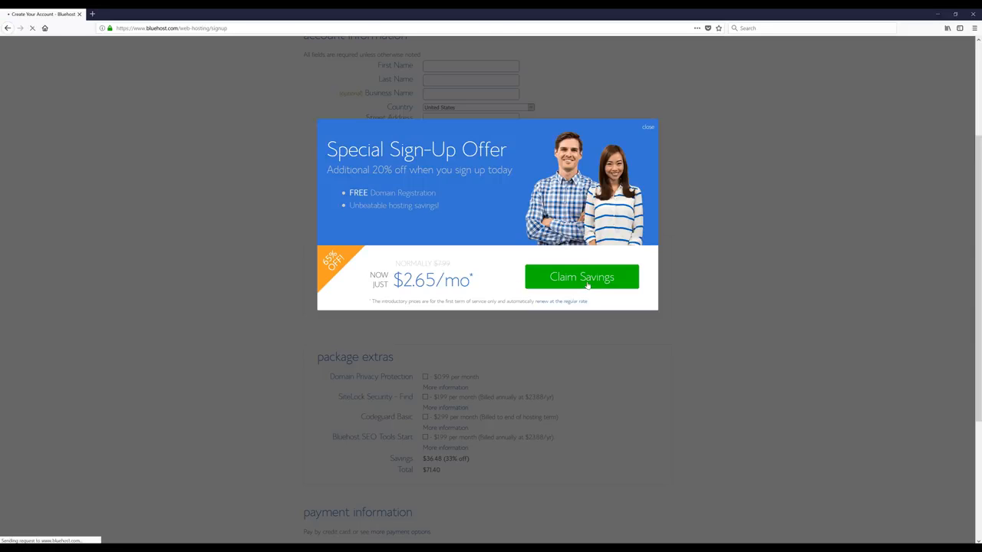
{"action": "left_click", "coordinate": [587, 282]}
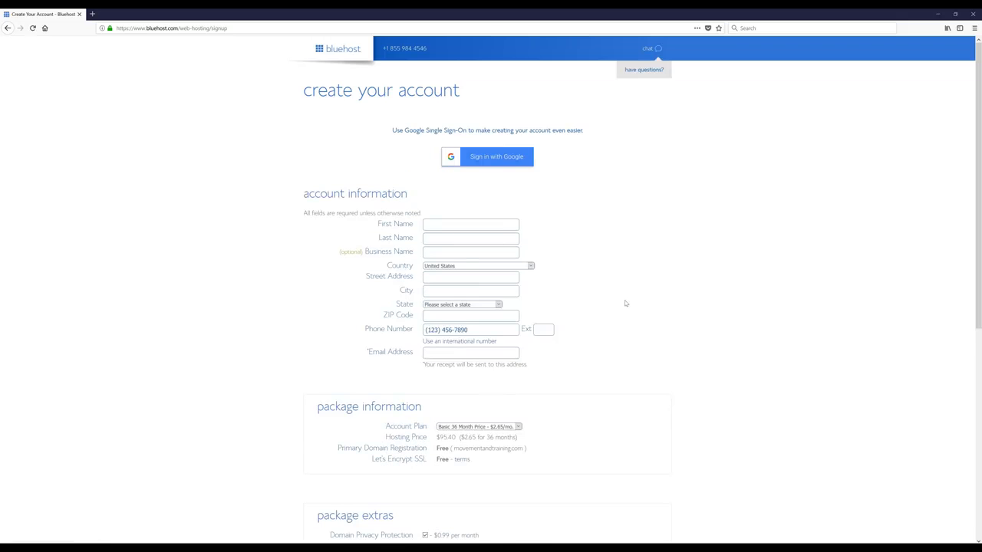
{"action": "scroll", "coordinate": [625, 302], "scroll_direction": "down", "scroll_amount": 5}
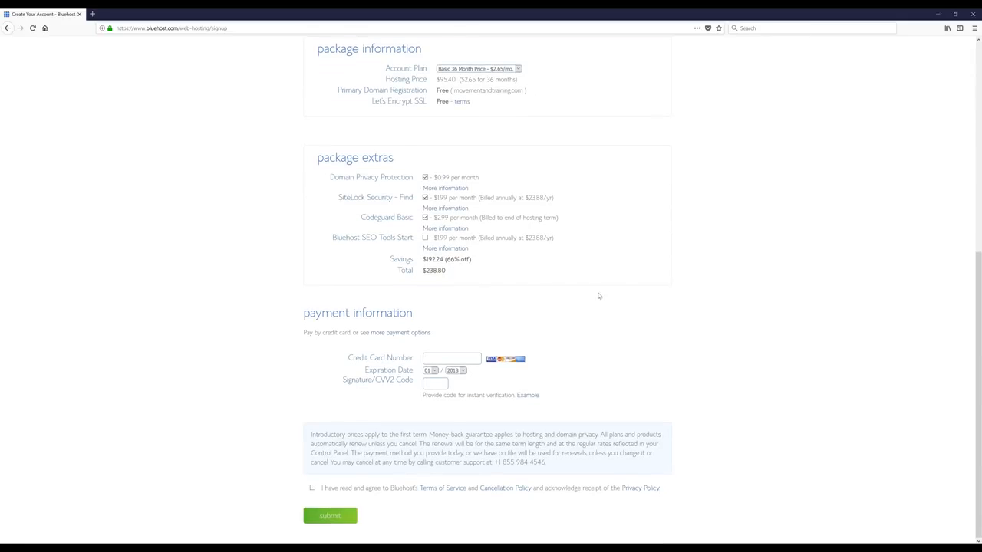
{"action": "left_click", "coordinate": [425, 181]}
{"action": "left_click", "coordinate": [426, 198]}
{"action": "left_click", "coordinate": [425, 218]}
Step: Change the discounted account plan to Basic 12 Month Price at $4.95/mo
{"action": "scroll", "coordinate": [575, 231], "scroll_direction": "up", "scroll_amount": 1}
{"action": "scroll", "coordinate": [575, 231], "scroll_direction": "up", "scroll_amount": 2}
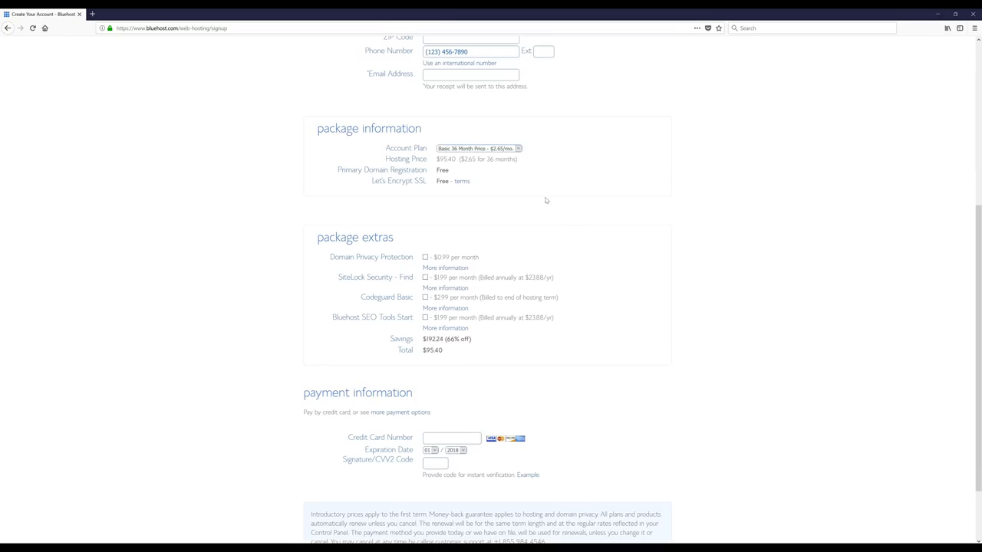
{"action": "left_click", "coordinate": [497, 150]}
{"action": "left_click", "coordinate": [497, 157]}
{"action": "scroll", "coordinate": [585, 208], "scroll_direction": "down", "scroll_amount": 1}
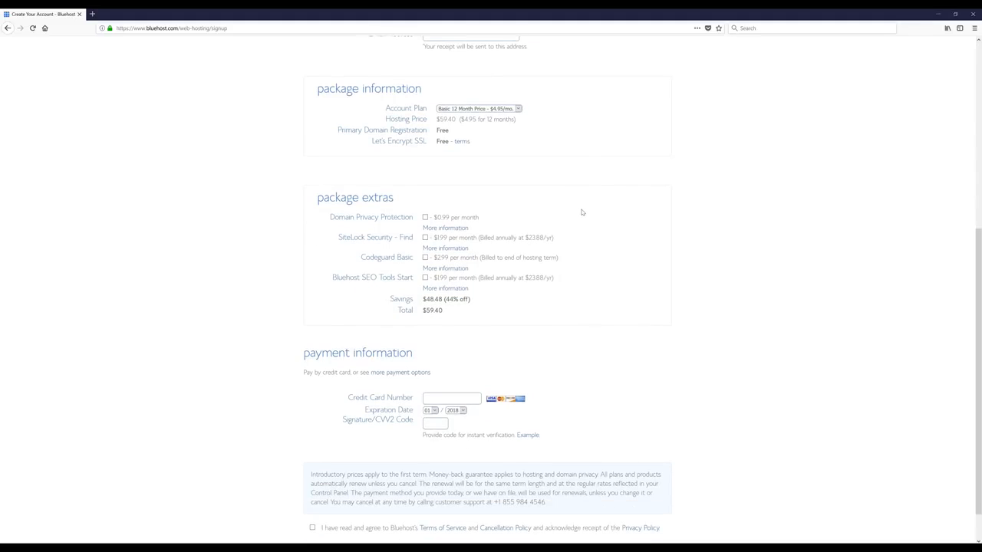
Step: Review the completed account, package and payment details, then submit the hosting order
{"action": "scroll", "coordinate": [574, 245], "scroll_direction": "up", "scroll_amount": 5}
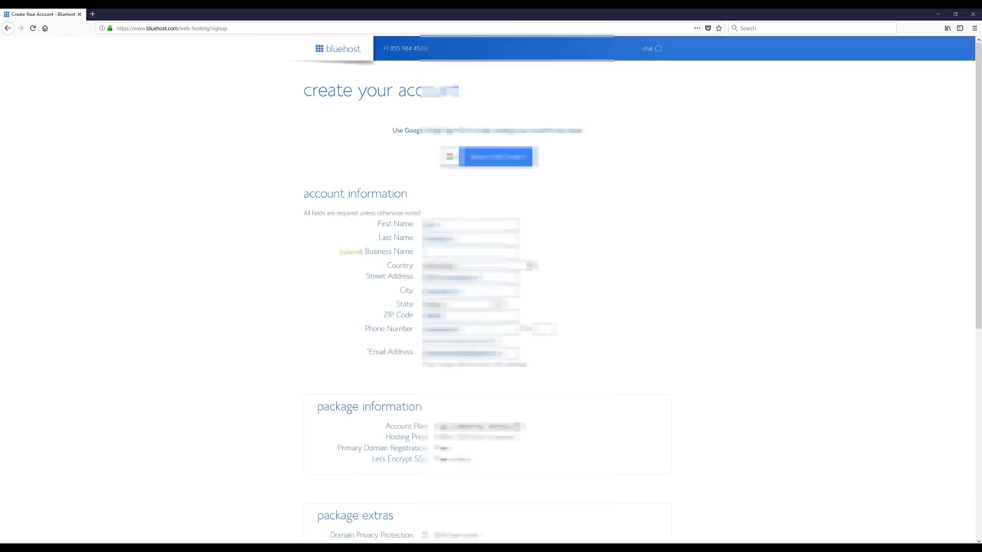
{"action": "scroll", "coordinate": [491, 289], "scroll_direction": "down", "scroll_amount": 4}
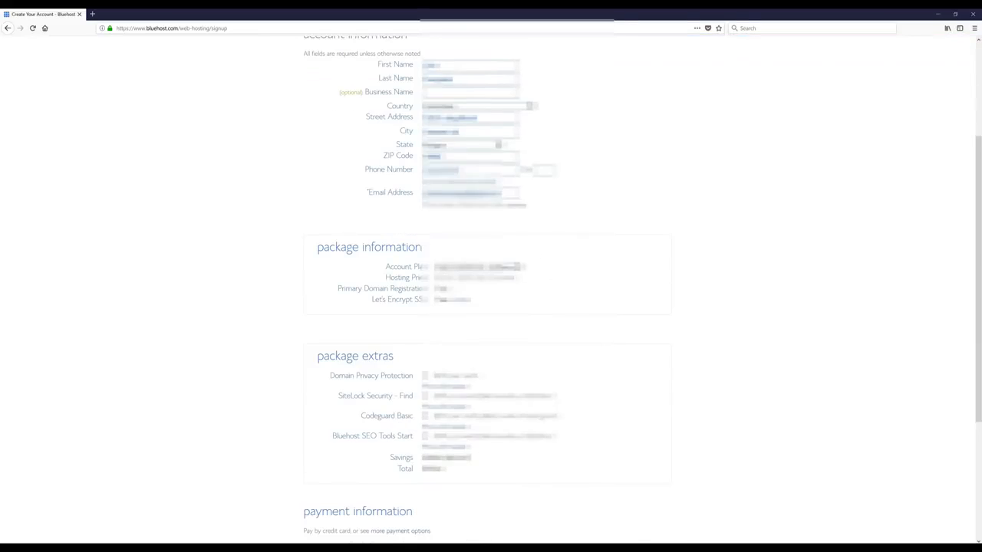
{"action": "scroll", "coordinate": [492, 289], "scroll_direction": "down", "scroll_amount": 2}
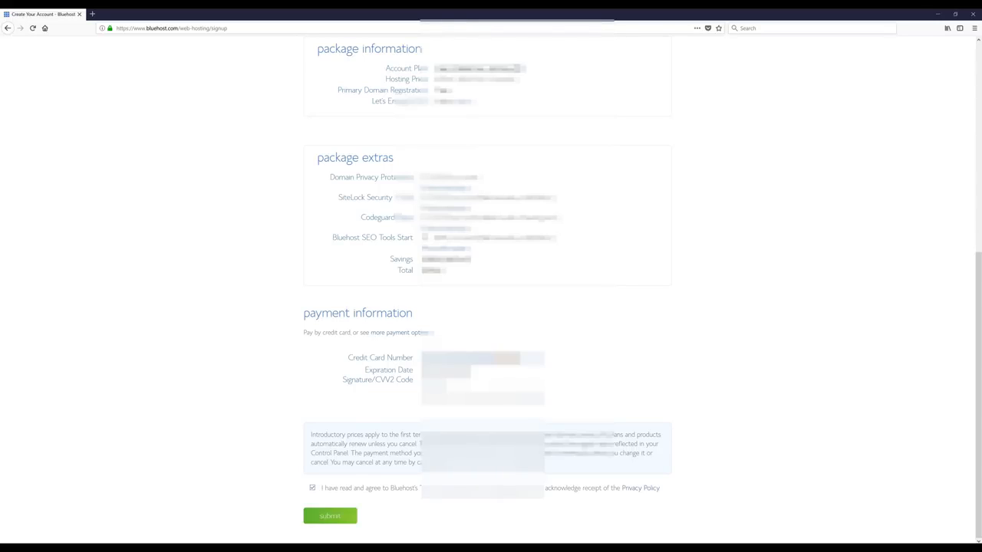
{"action": "left_click", "coordinate": [330, 516]}
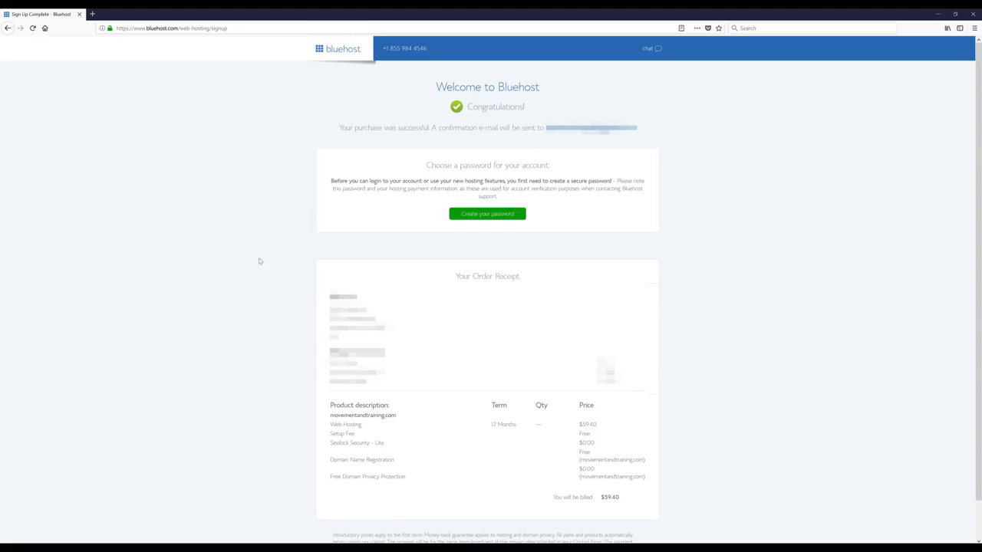
Step: Open the Gmail inbox at gmail.com in a new browser tab
{"action": "left_click", "coordinate": [95, 15]}
{"action": "type", "text": "gmail.com"}
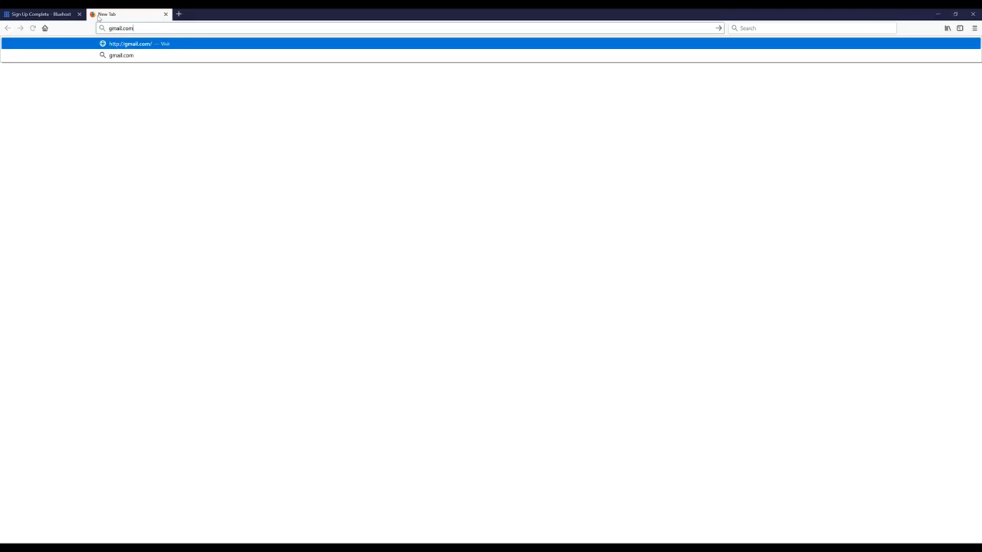
{"action": "key", "text": "Return"}
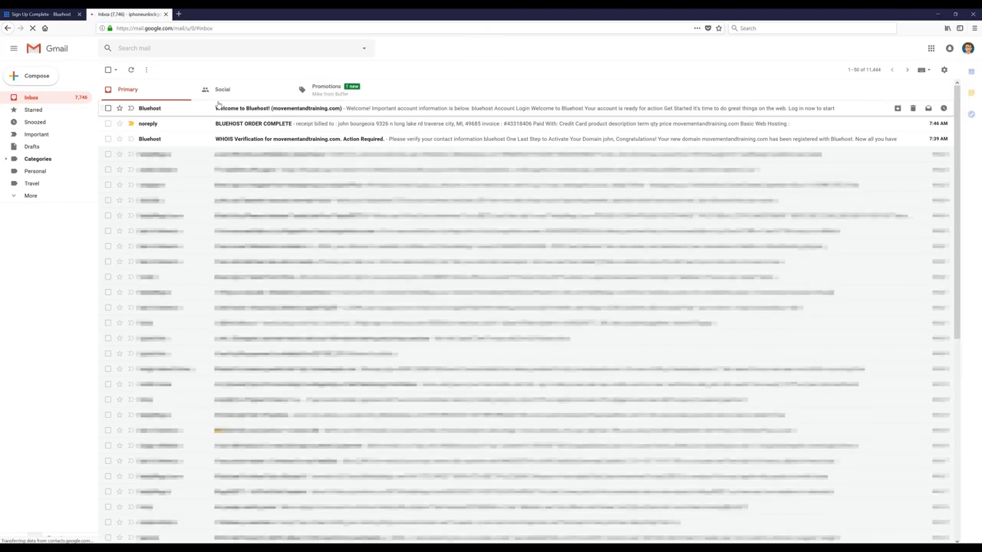
Step: Verify the email address through Bluehost's WHOIS Verification message for movementandtraining.com and return to the completed sign-up page
{"action": "left_click", "coordinate": [284, 140]}
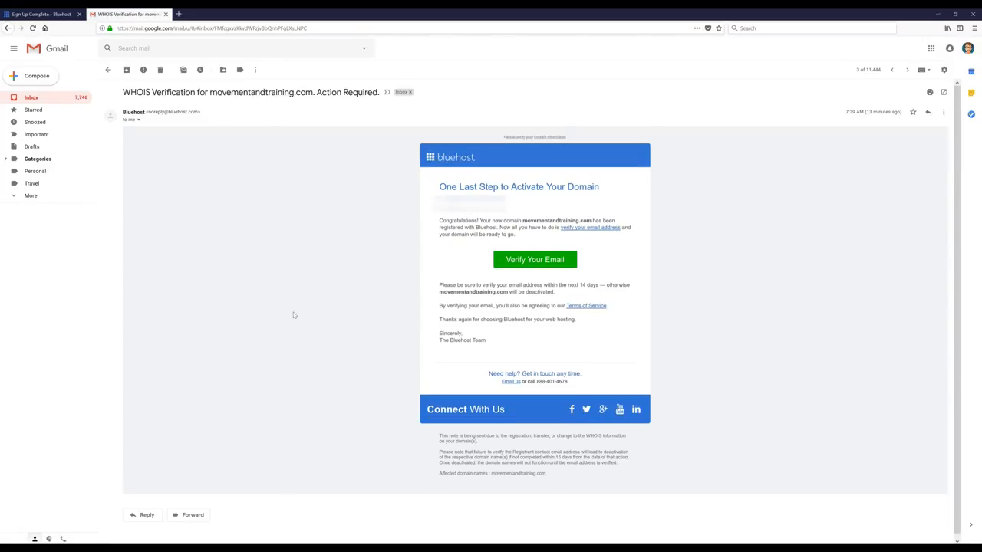
{"action": "left_click", "coordinate": [520, 267]}
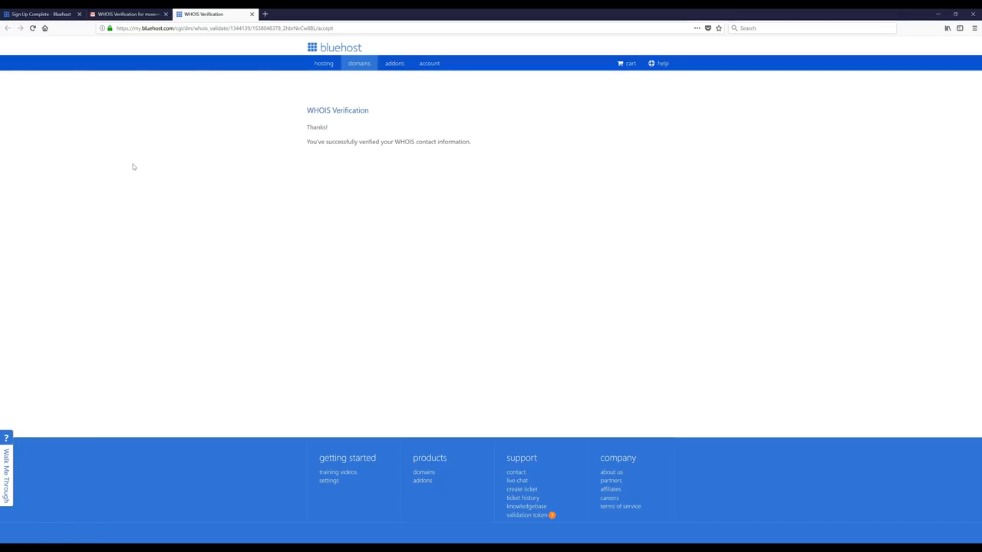
{"action": "left_click", "coordinate": [60, 15]}
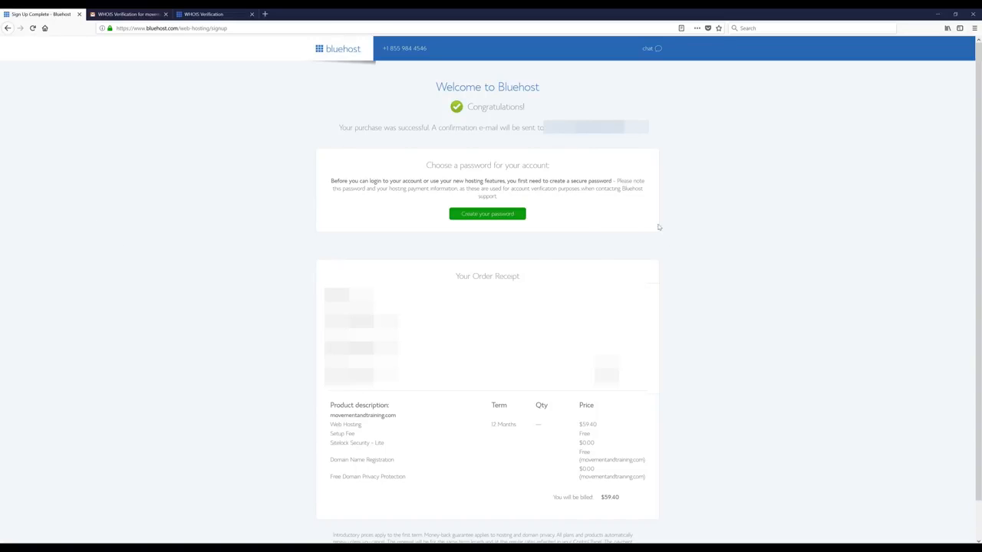
Step: Create the Bluehost account password by entering it in both password fields, accept the Privacy Policy and Terms of Service, and submit
{"action": "left_click", "coordinate": [494, 215]}
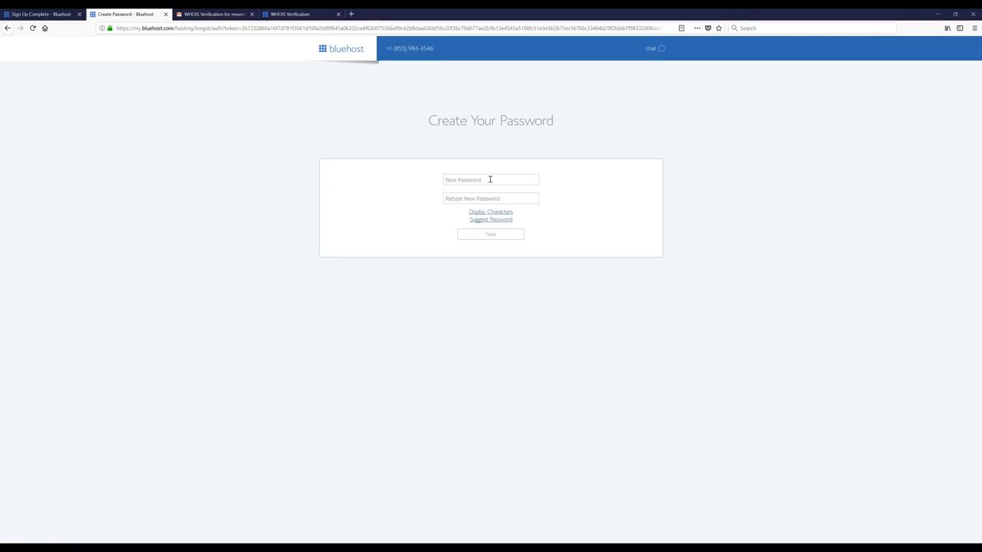
{"action": "left_click", "coordinate": [486, 180]}
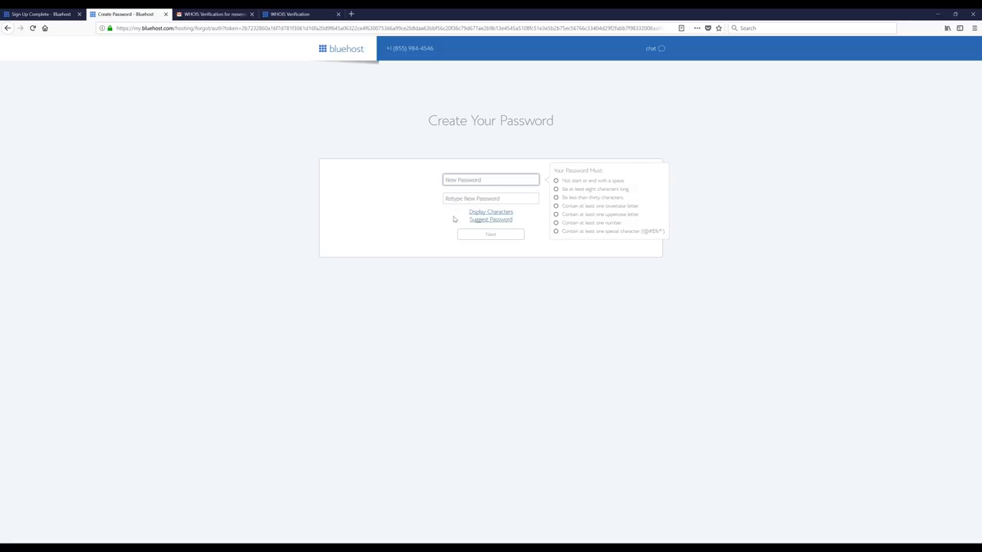
{"action": "key", "text": "ctrl+v"}
{"action": "left_click", "coordinate": [515, 201]}
{"action": "key", "text": "ctrl+v"}
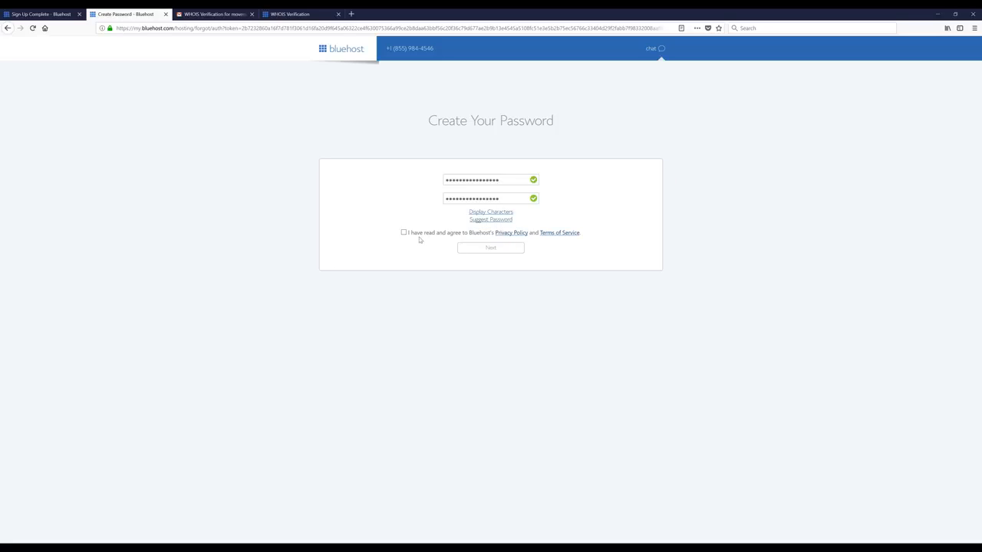
{"action": "left_click", "coordinate": [404, 233]}
{"action": "left_click", "coordinate": [500, 254]}
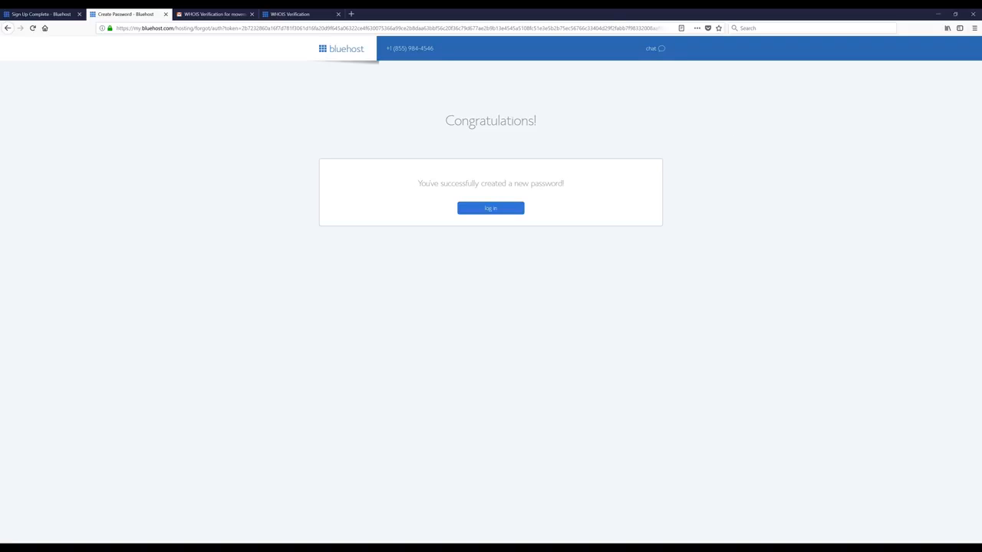
Step: Log in to the Bluehost account without picking a starter theme and open the WordPress dashboard for movementandtraining.com
{"action": "left_click", "coordinate": [491, 210]}
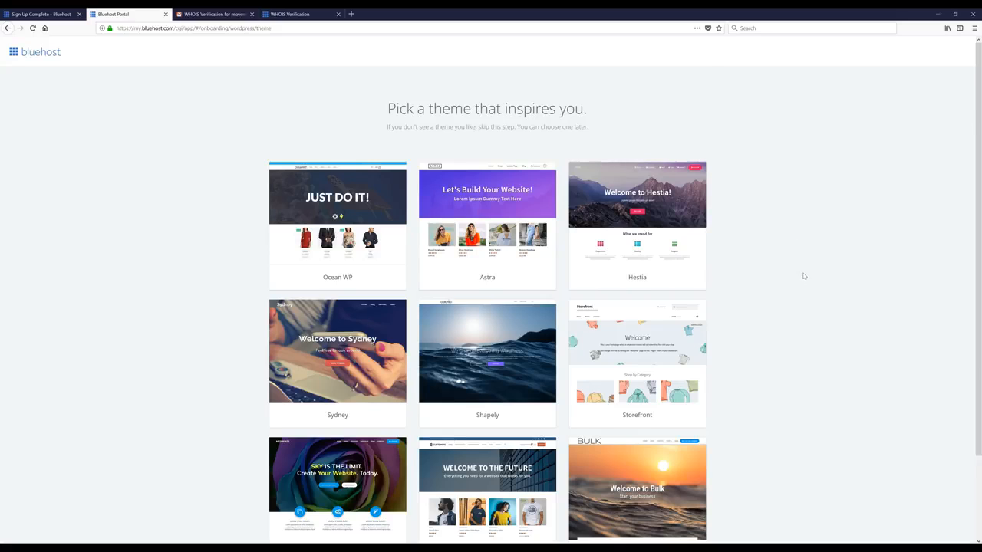
{"action": "scroll", "coordinate": [804, 276], "scroll_direction": "down", "scroll_amount": 2}
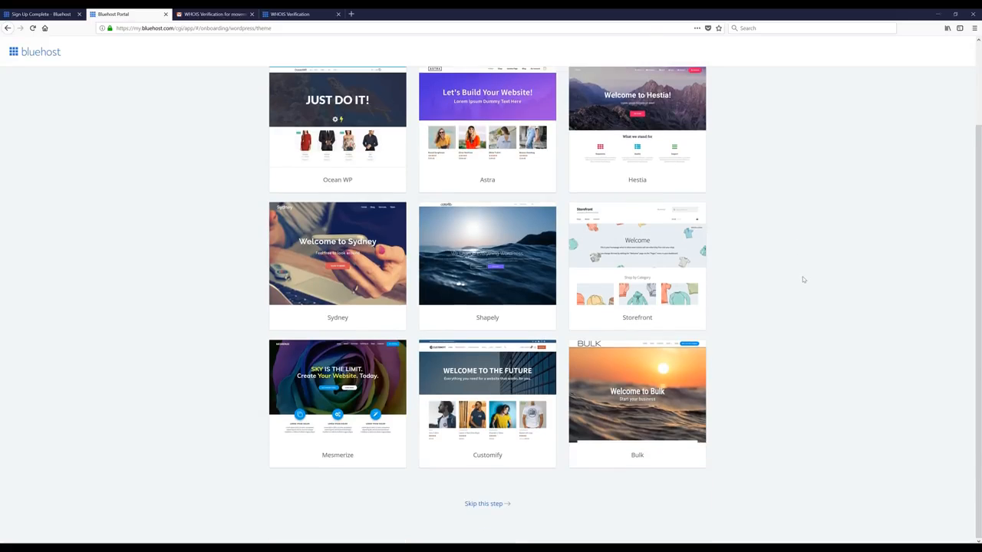
{"action": "left_click", "coordinate": [493, 505]}
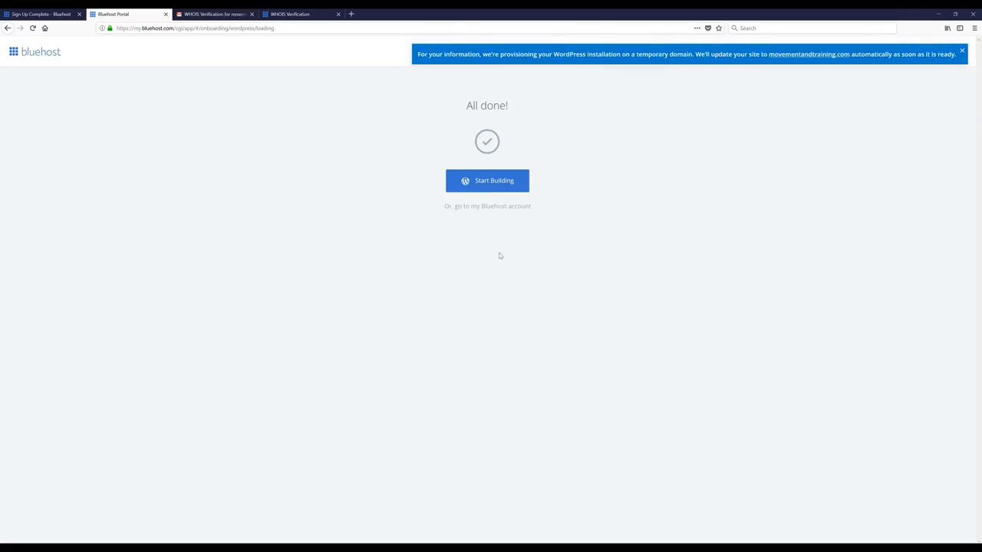
{"action": "left_click", "coordinate": [488, 208]}
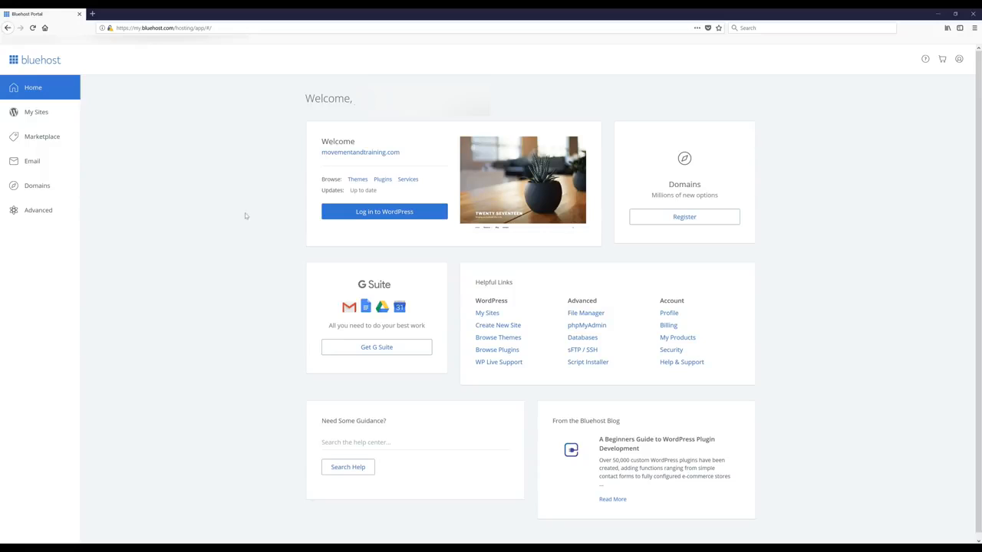
{"action": "left_click", "coordinate": [374, 219]}
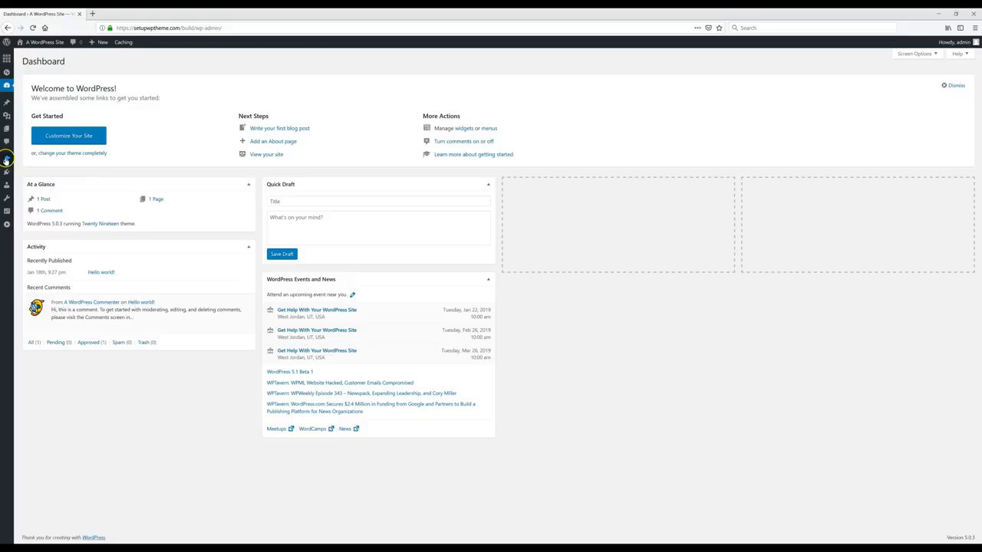
Step: Go from the installed themes to adding a new theme and browse the popular and latest themes
{"action": "mouse_move", "coordinate": [6, 160]}
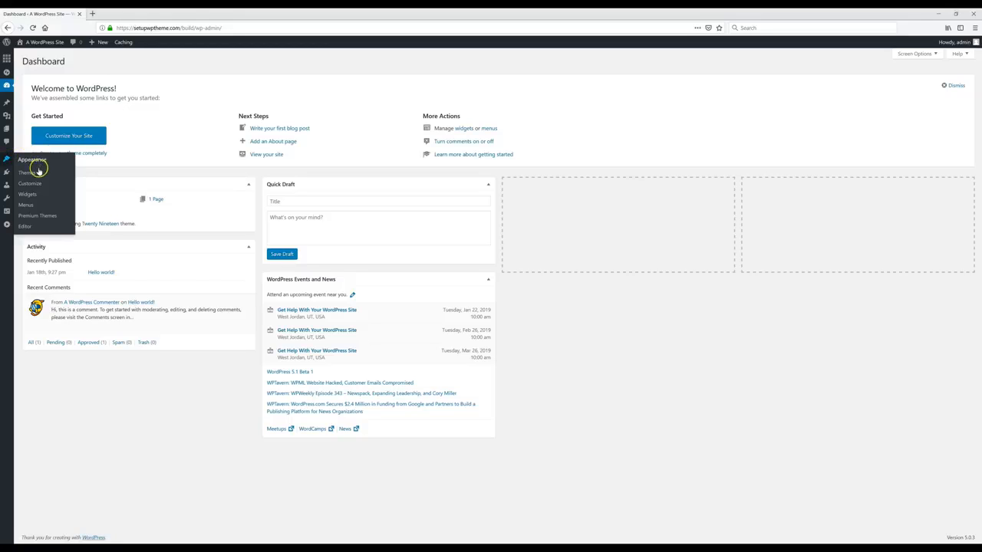
{"action": "left_click", "coordinate": [31, 175]}
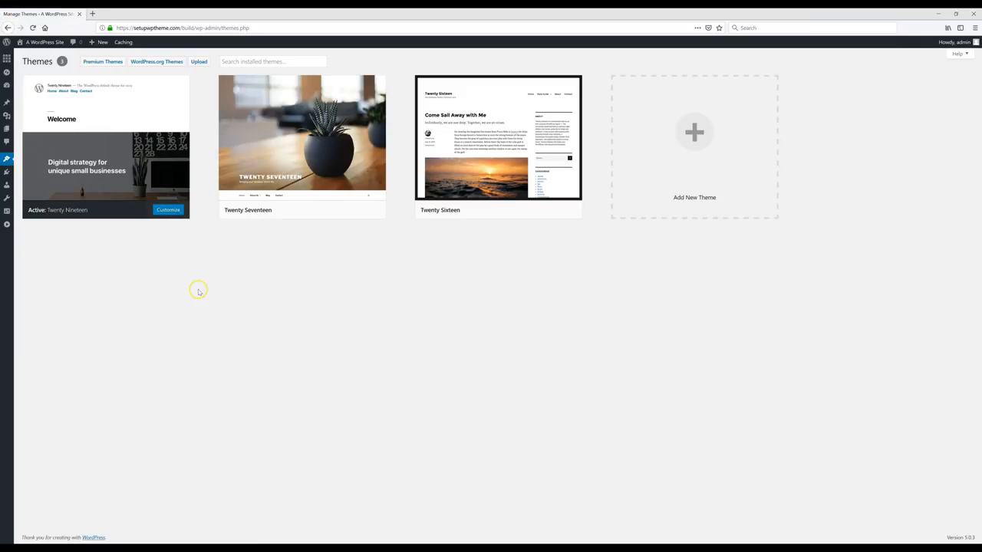
{"action": "left_click", "coordinate": [691, 154]}
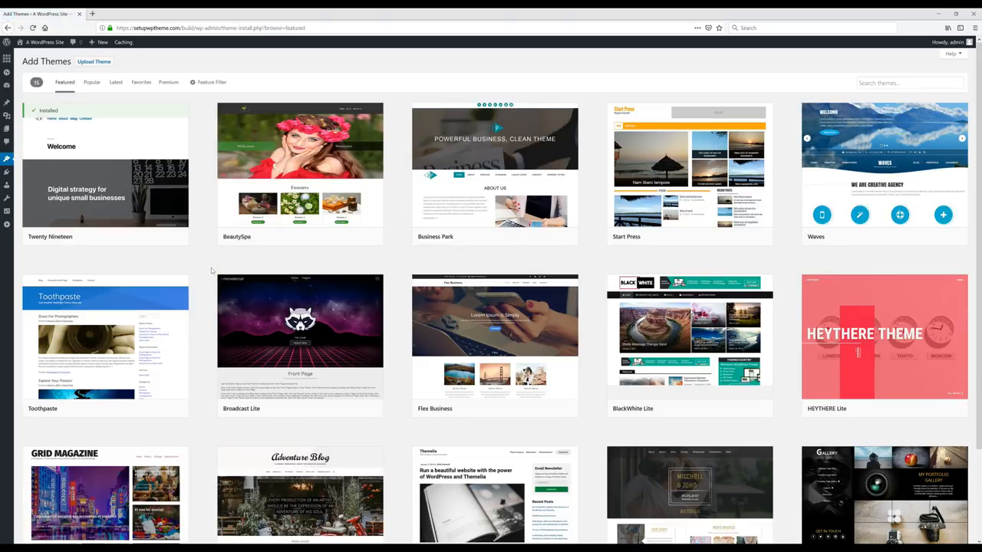
{"action": "left_click", "coordinate": [92, 83]}
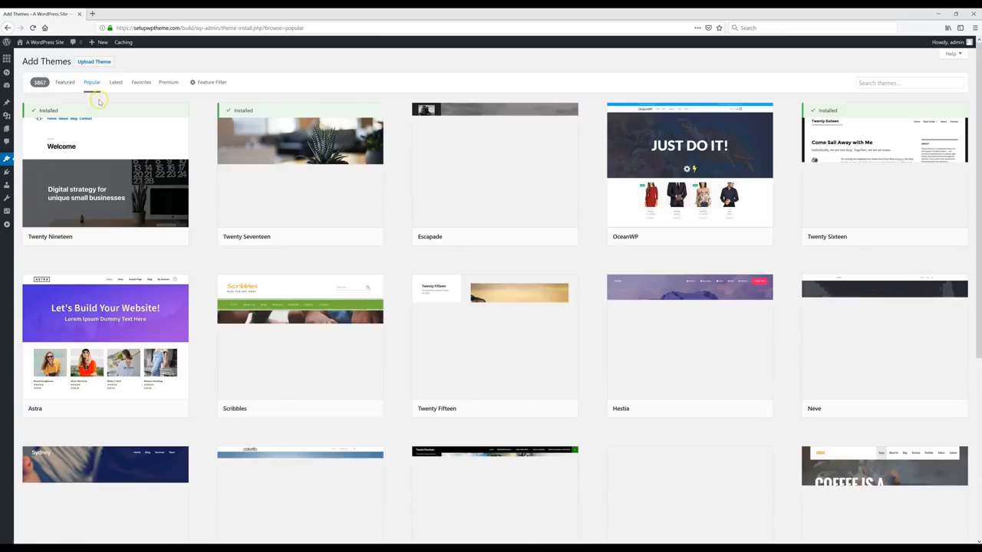
{"action": "left_click", "coordinate": [119, 82]}
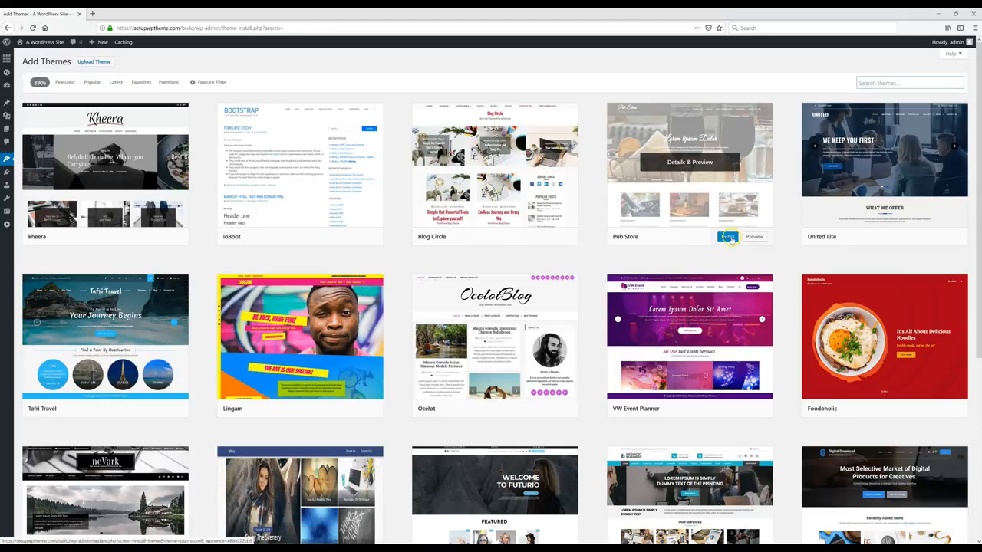
Step: Search the themes for Receptar, then install and activate it
{"action": "left_click", "coordinate": [867, 88]}
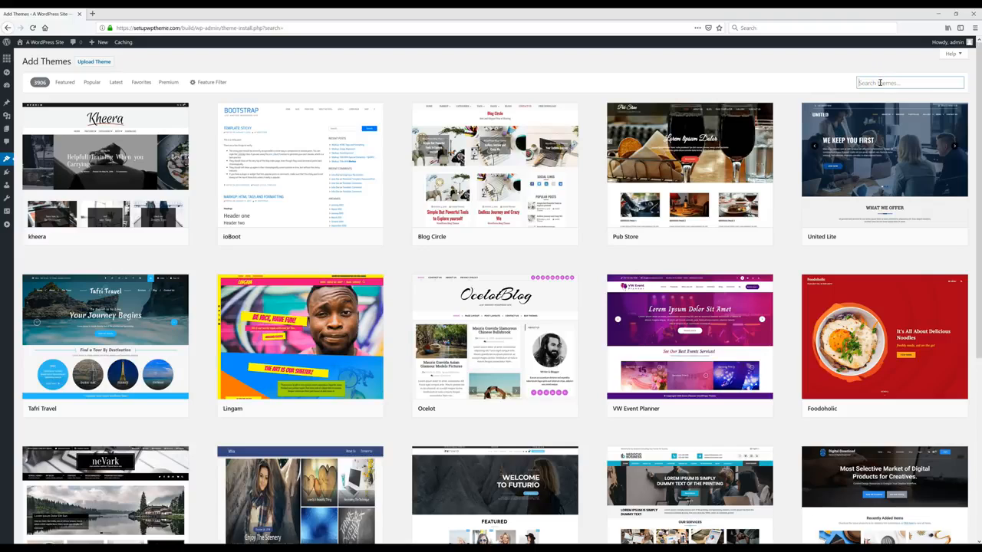
{"action": "type", "text": "Receptar"}
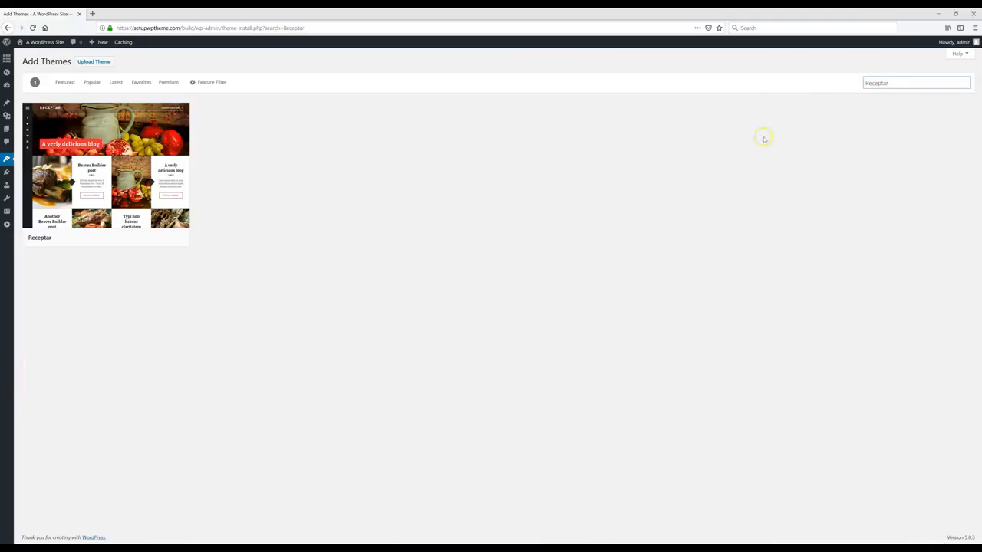
{"action": "mouse_move", "coordinate": [132, 195]}
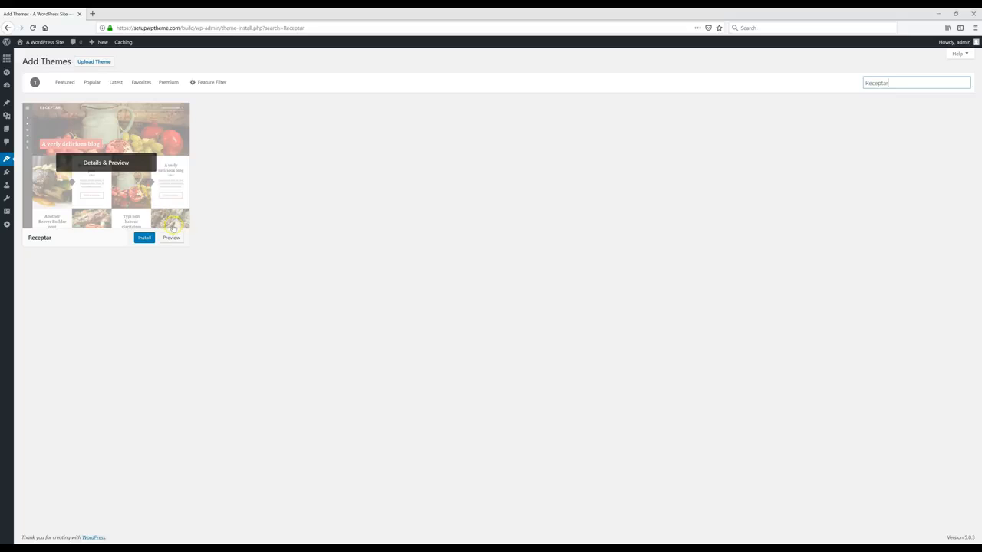
{"action": "left_click", "coordinate": [144, 239]}
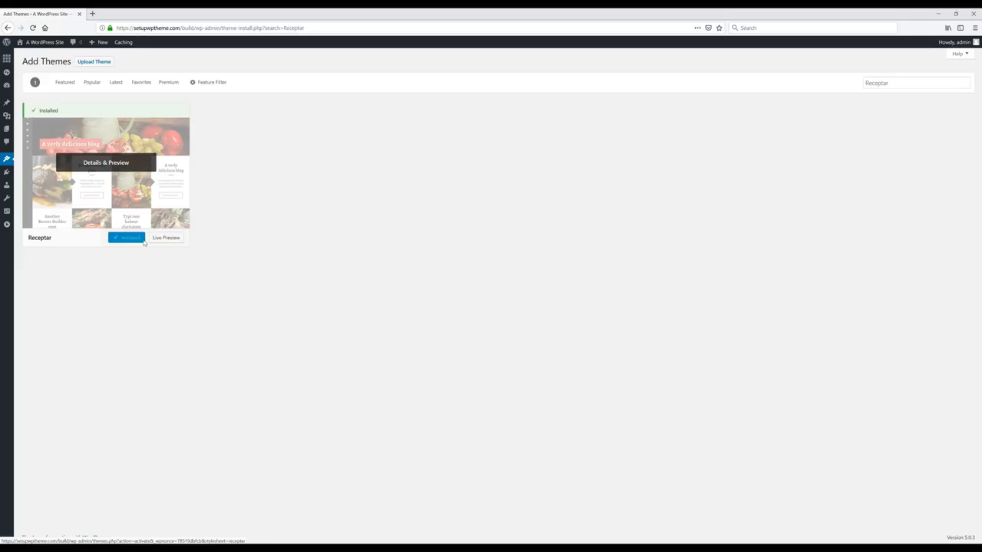
{"action": "left_click", "coordinate": [132, 242]}
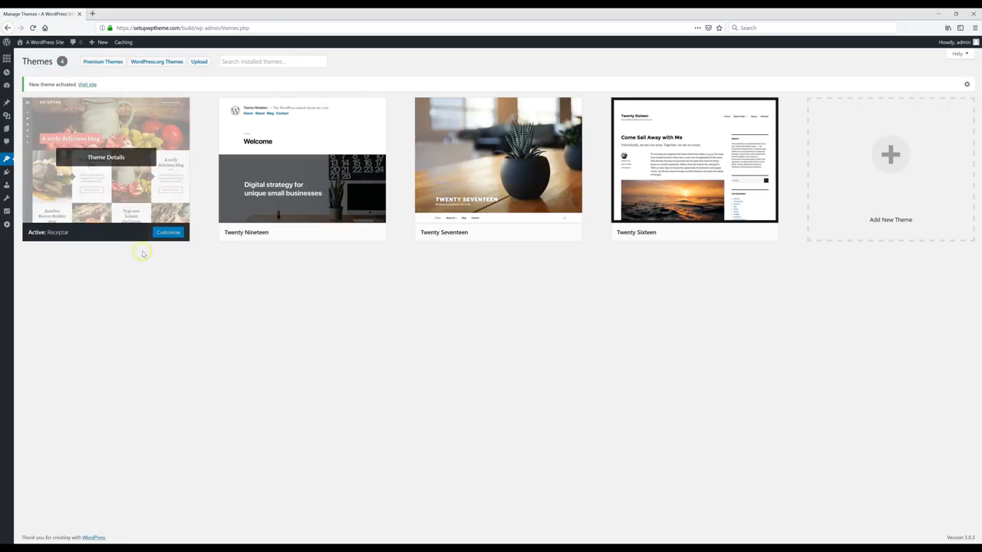
{"action": "left_click", "coordinate": [168, 271]}
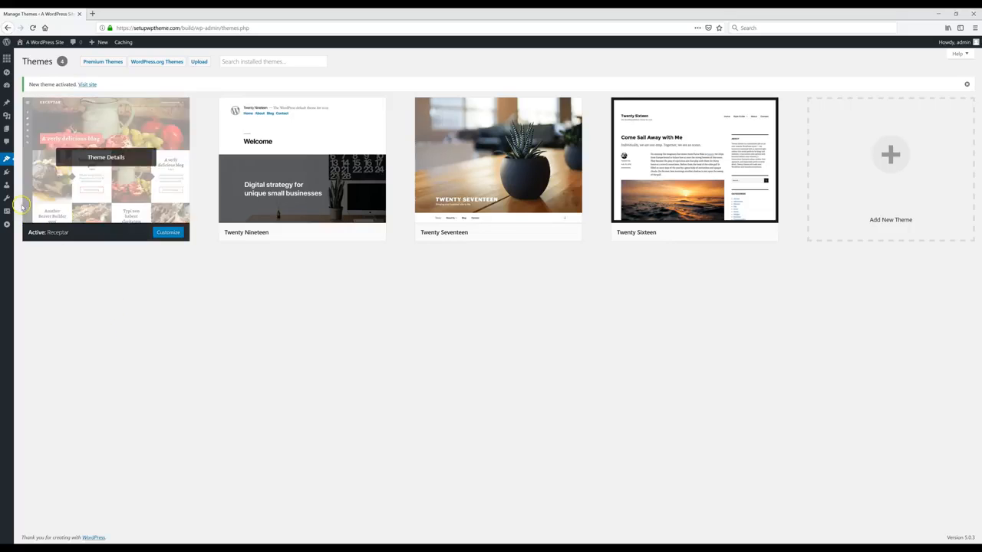
Step: In the General Settings, set the site title to "Yoga Fit" and the tagline to "Anything & Everything Yoga", and save the changes
{"action": "mouse_move", "coordinate": [9, 214]}
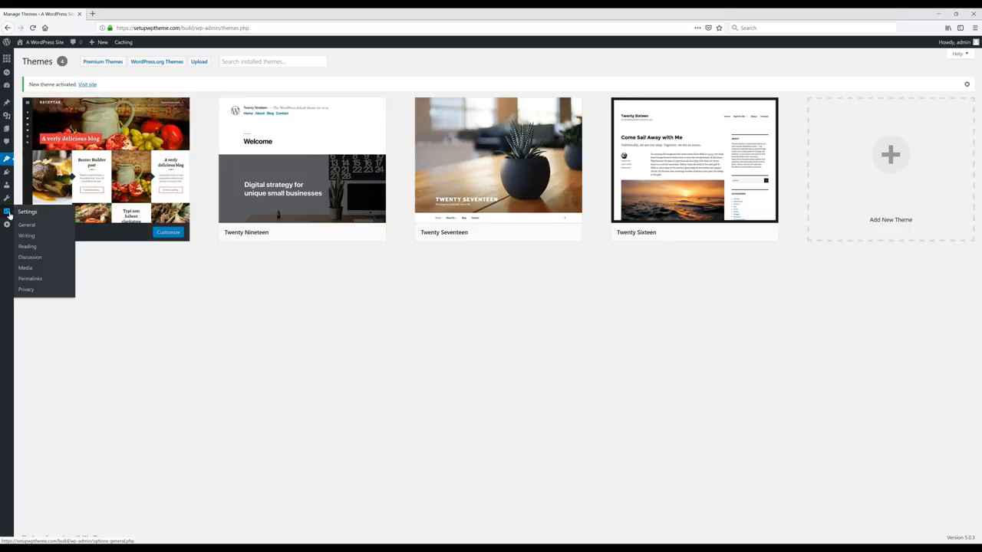
{"action": "left_click", "coordinate": [40, 226]}
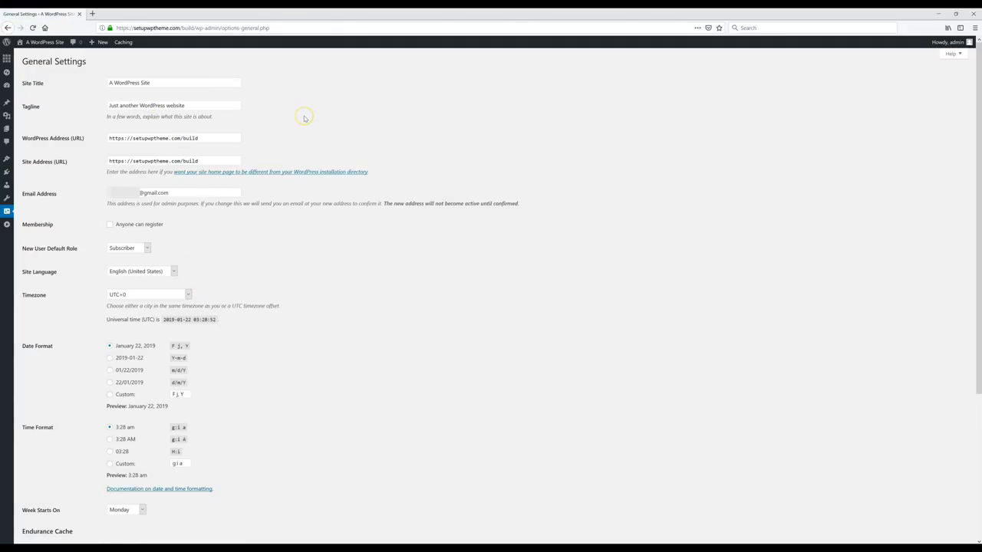
{"action": "triple_click", "coordinate": [194, 84]}
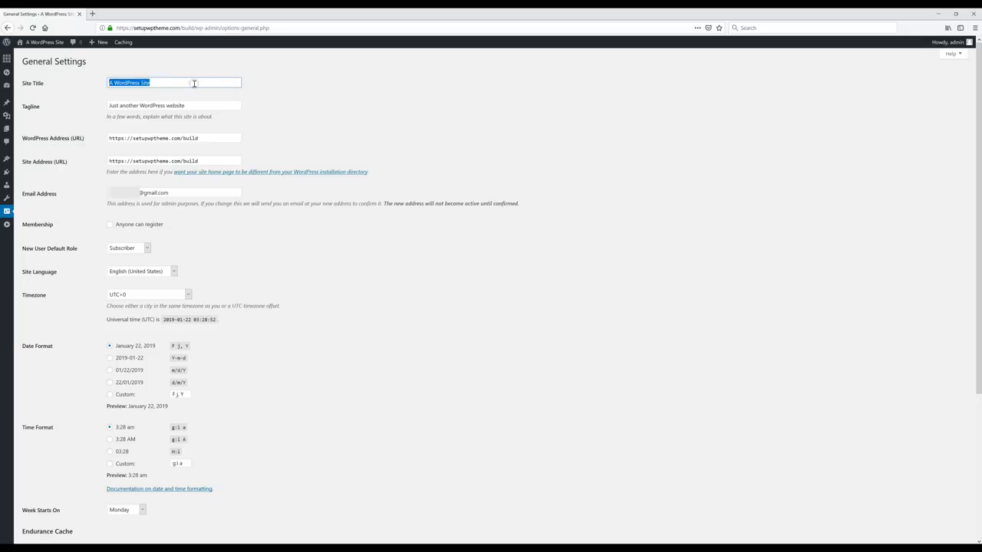
{"action": "key", "text": "BackSpace"}
{"action": "type", "text": "Yo"}
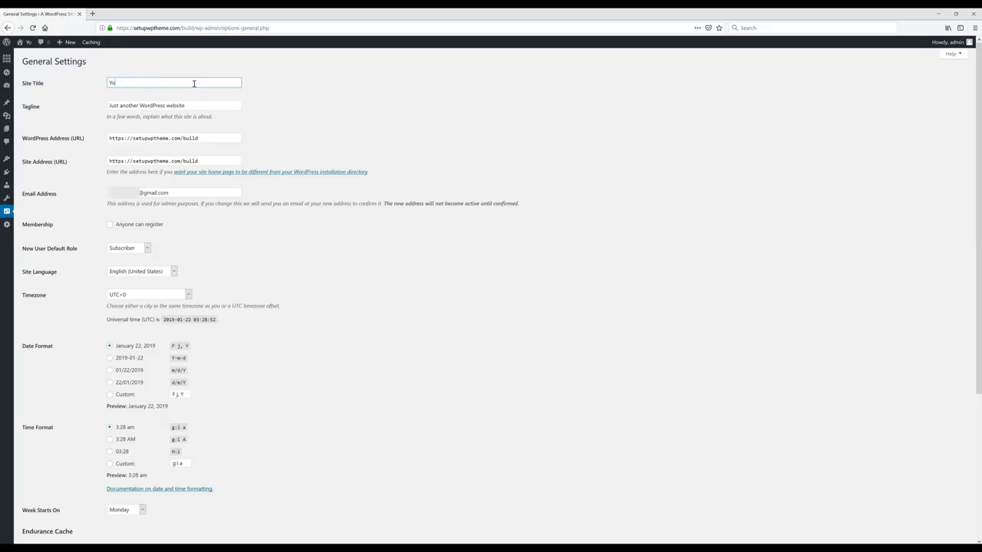
{"action": "type", "text": "ga Fit"}
{"action": "triple_click", "coordinate": [196, 102]}
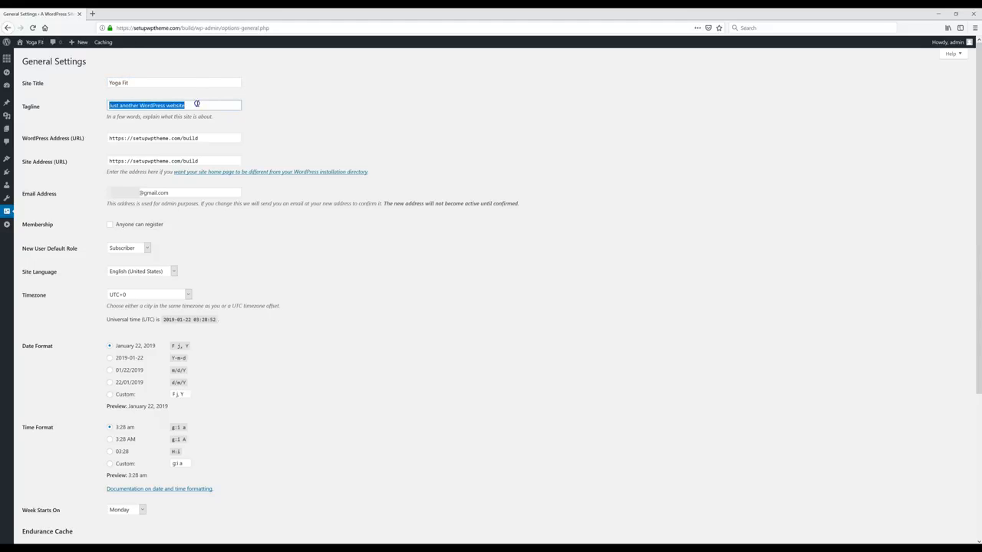
{"action": "key", "text": "ctrl+v"}
{"action": "scroll", "coordinate": [335, 301], "scroll_direction": "down", "scroll_amount": 5}
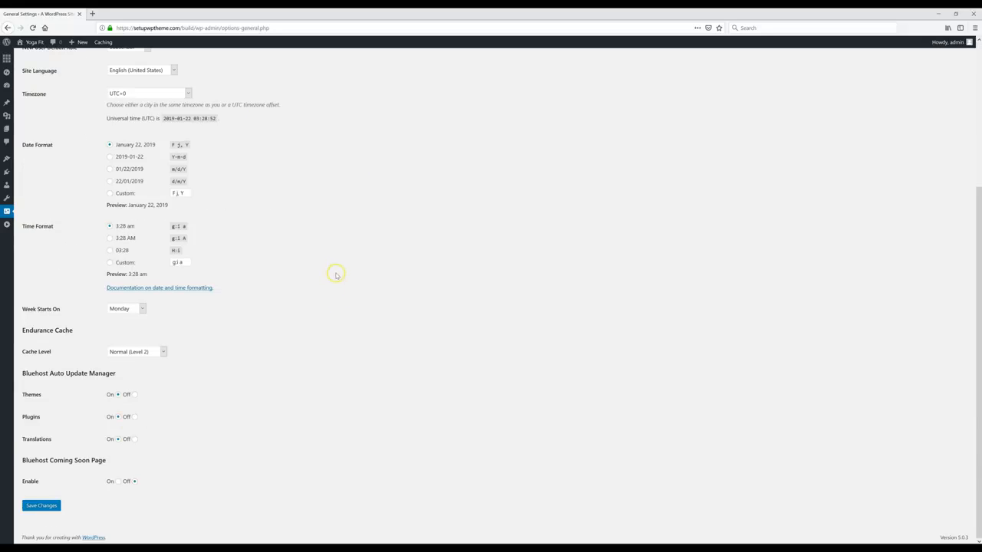
{"action": "left_click", "coordinate": [46, 508]}
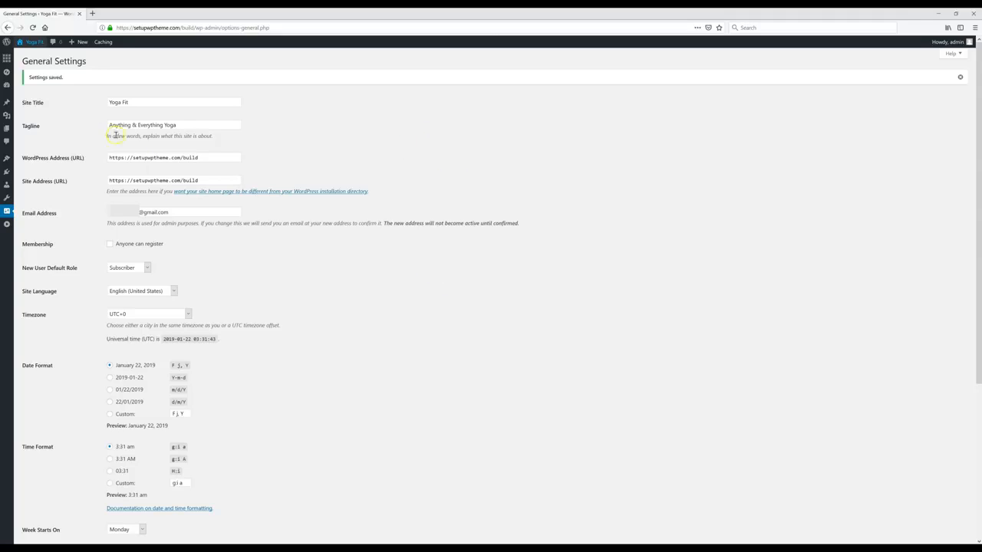
Step: Visit the Yoga Fit site's front page and open its Header Image customization settings
{"action": "mouse_move", "coordinate": [36, 46]}
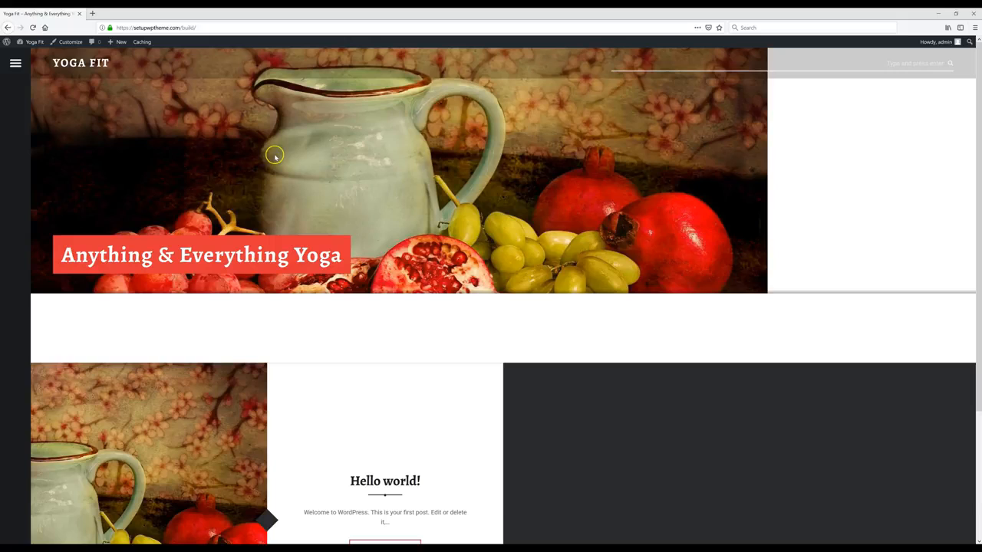
{"action": "left_click", "coordinate": [68, 47]}
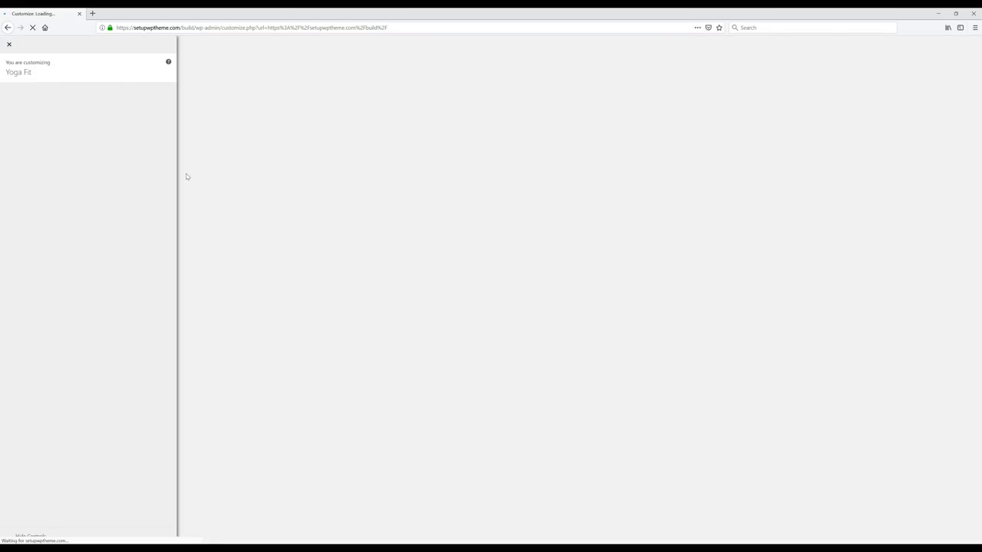
{"action": "left_click", "coordinate": [46, 148]}
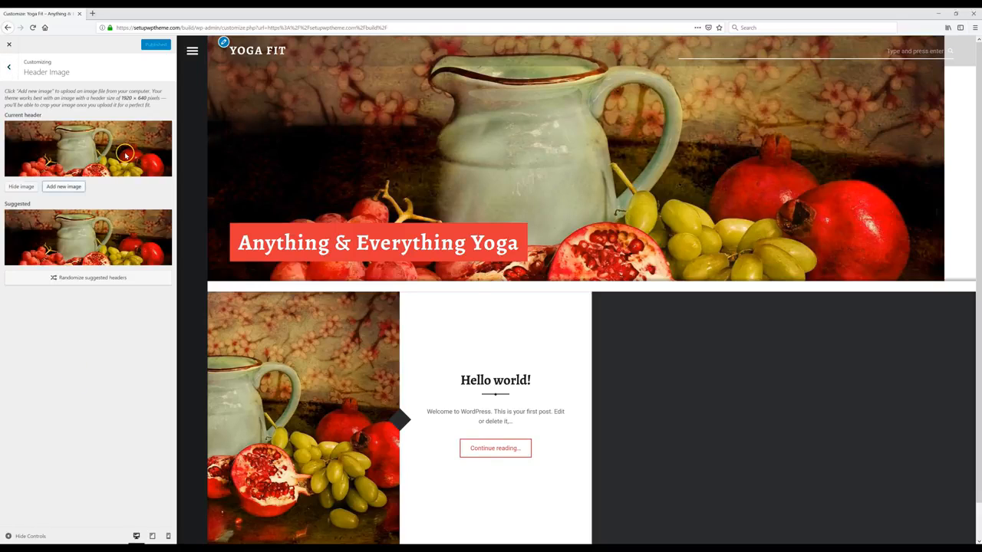
Step: Add a new header image by uploading the "header" picture from the desktop to the media library
{"action": "left_click", "coordinate": [65, 188]}
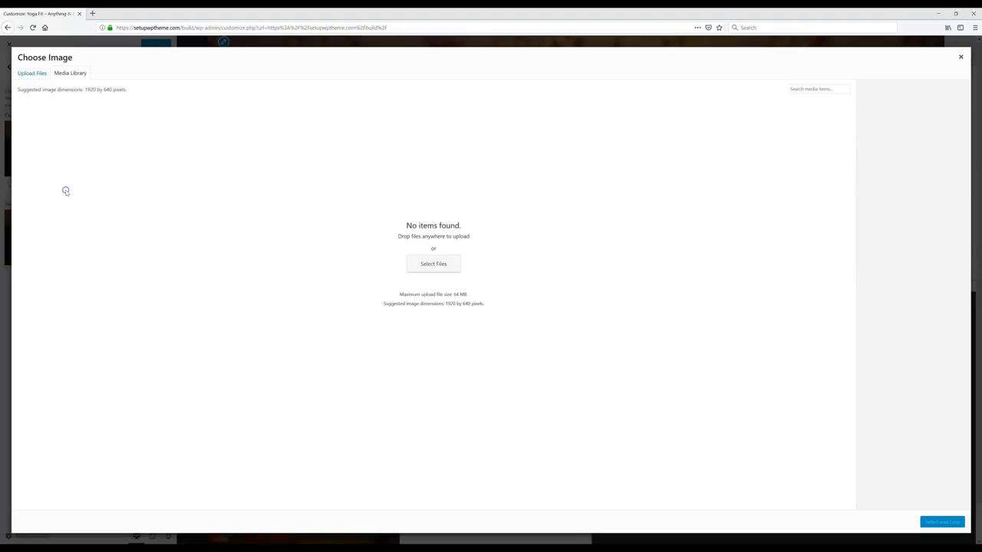
{"action": "left_click", "coordinate": [956, 13]}
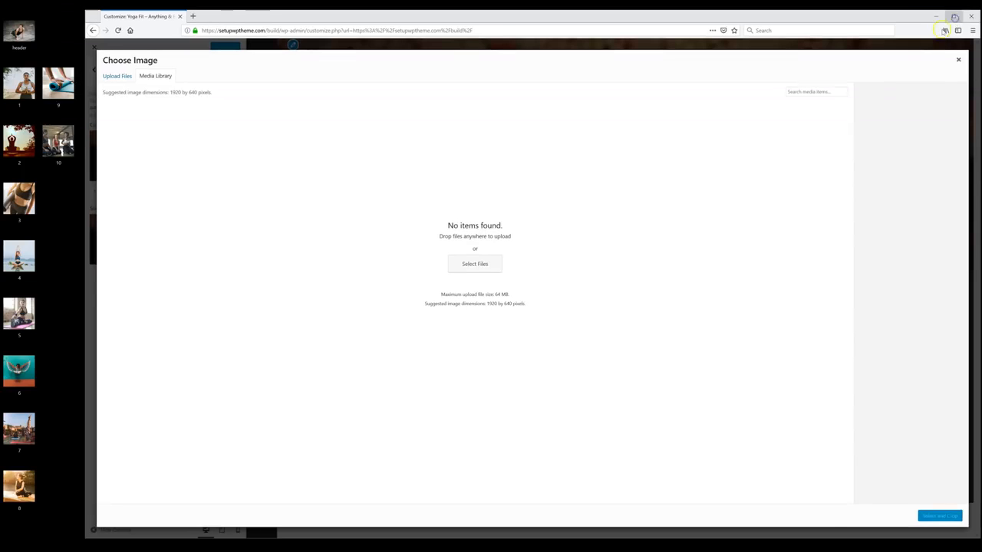
{"action": "left_click_drag", "start_coordinate": [20, 30], "coordinate": [467, 214]}
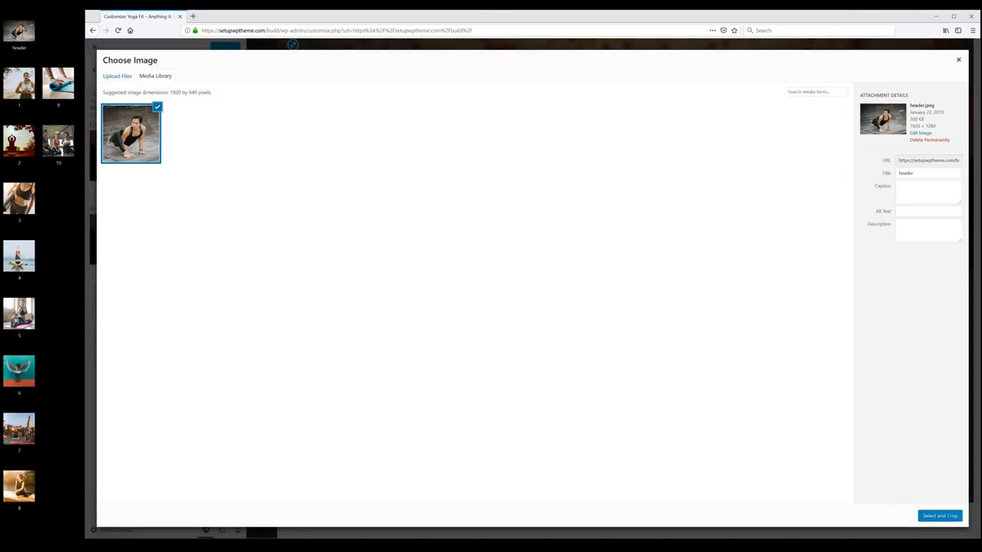
Step: Crop the header picture with the crop area moved down over the woman's head and torso, and publish the new header image
{"action": "left_click", "coordinate": [939, 516]}
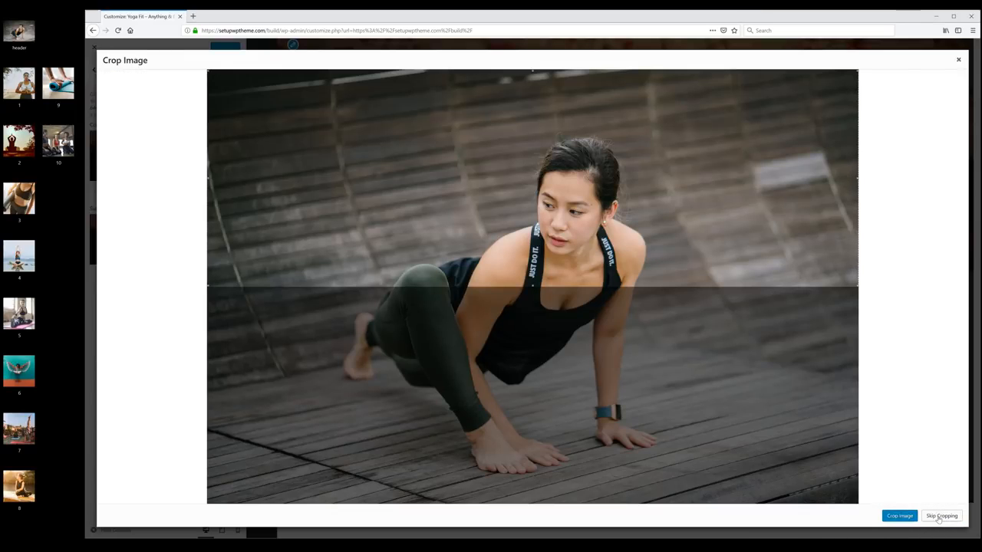
{"action": "left_click_drag", "start_coordinate": [537, 123], "coordinate": [573, 201]}
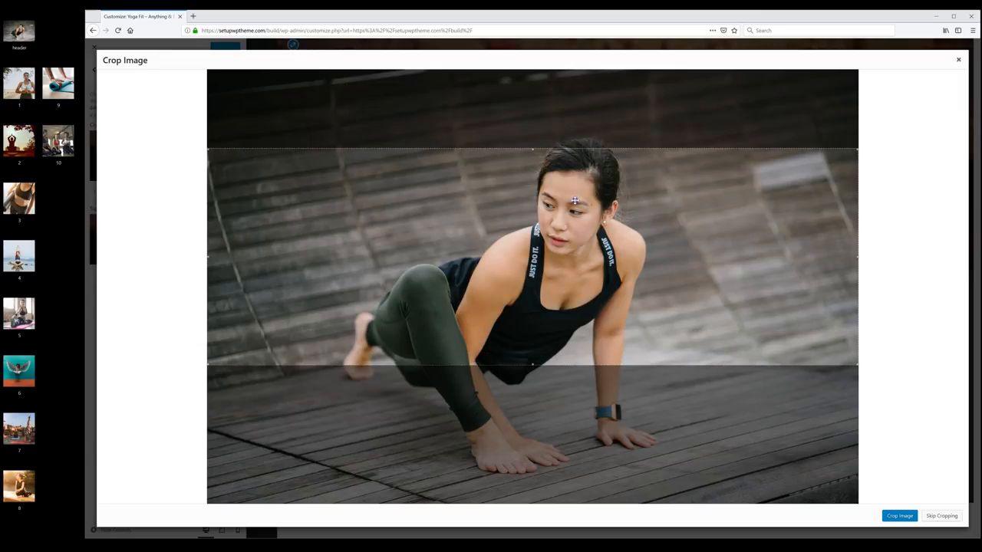
{"action": "left_click", "coordinate": [900, 515]}
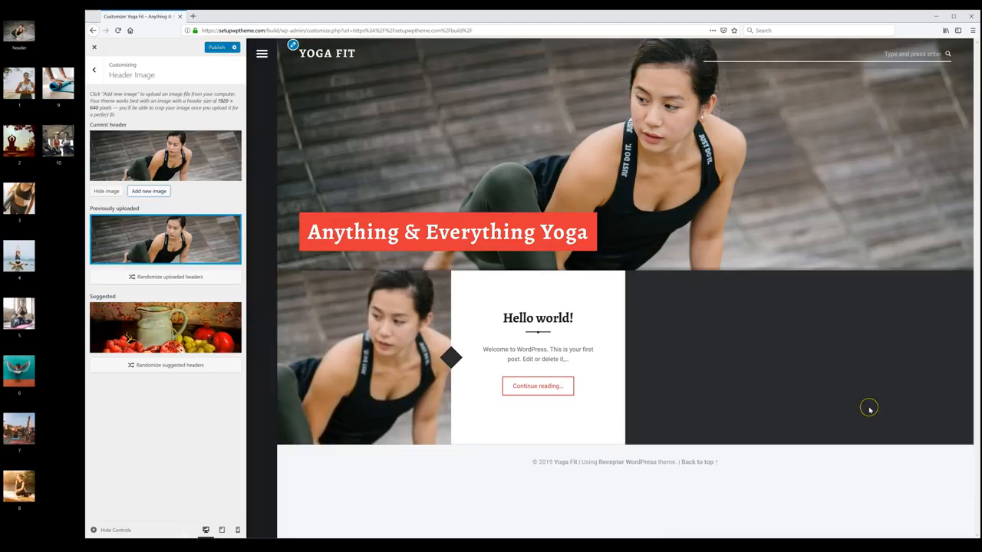
{"action": "left_click", "coordinate": [743, 374]}
{"action": "left_click", "coordinate": [218, 47]}
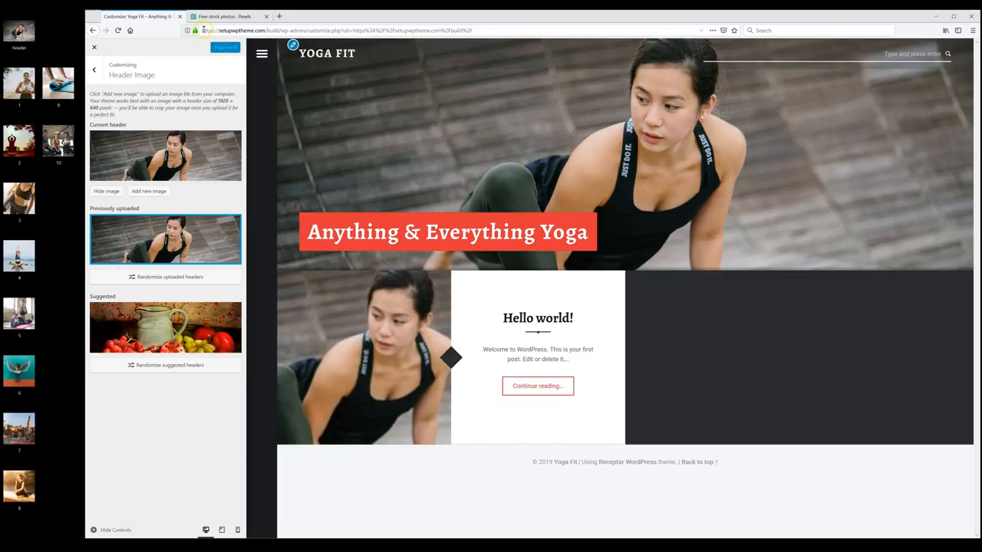
Step: View the Pexels free stock photo site, close it, and maximize the browser window showing the customizer
{"action": "left_click", "coordinate": [224, 20]}
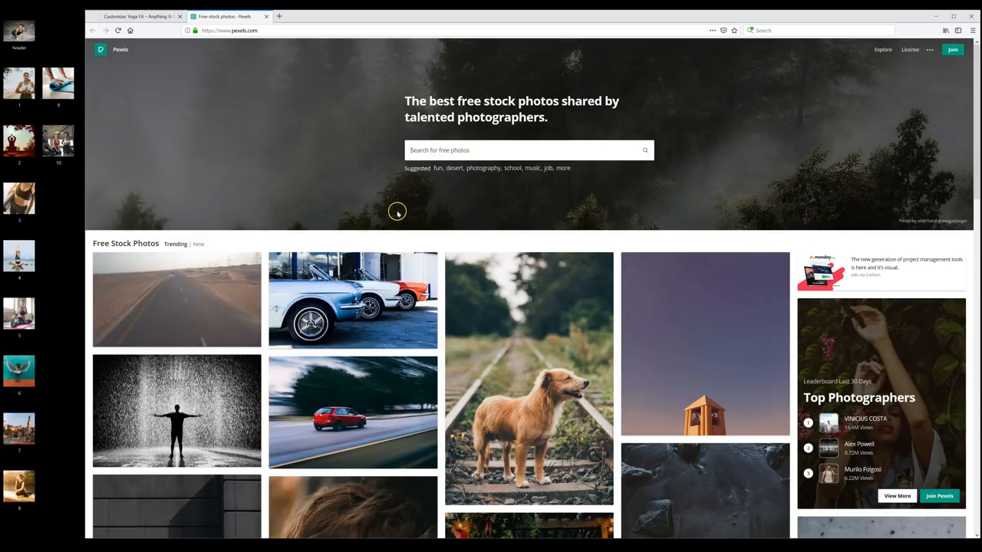
{"action": "key", "text": "ctrl+w"}
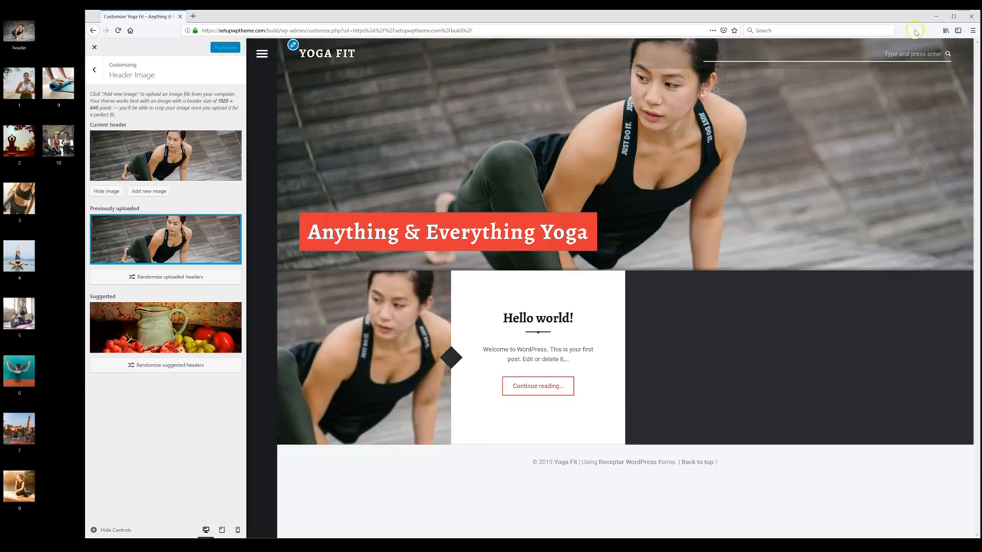
{"action": "left_click", "coordinate": [953, 17]}
{"action": "left_click", "coordinate": [956, 19]}
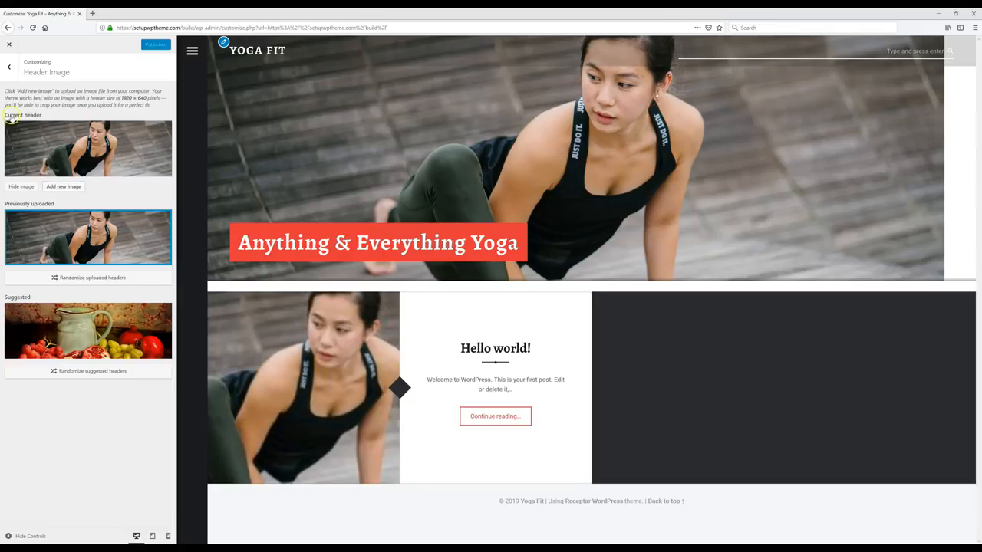
Step: Change the theme's primary accent color to teal, publish the change, and close the customizer
{"action": "left_click", "coordinate": [12, 78]}
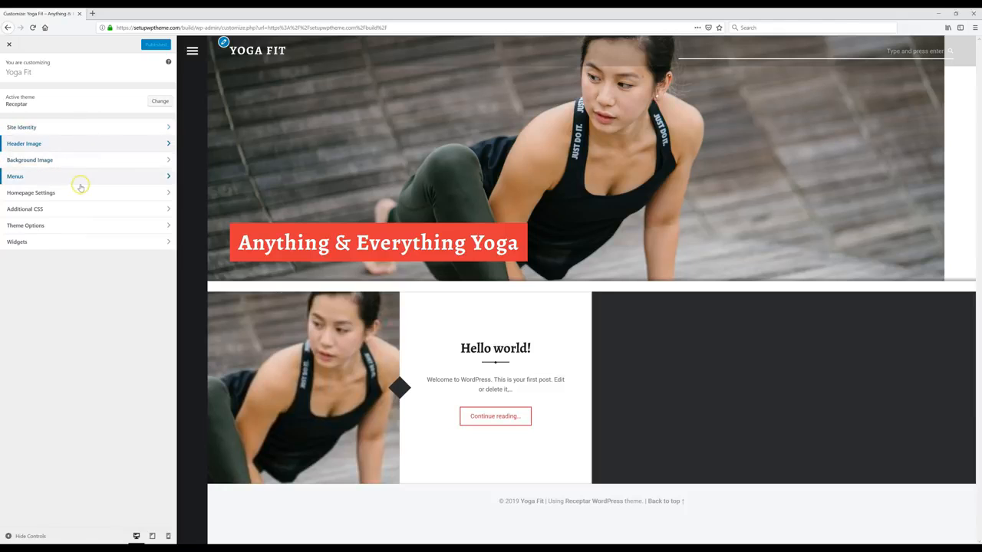
{"action": "left_click", "coordinate": [88, 143]}
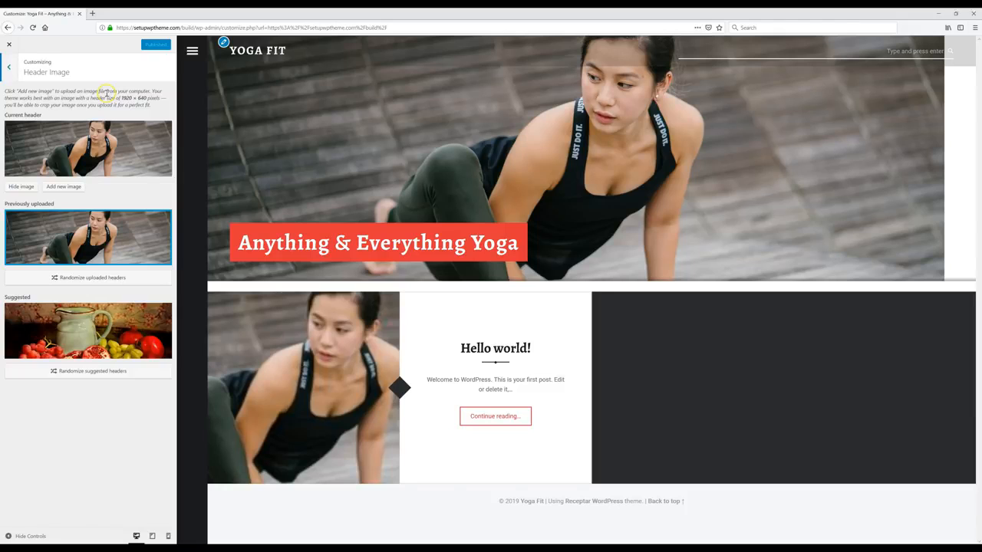
{"action": "left_click", "coordinate": [12, 69]}
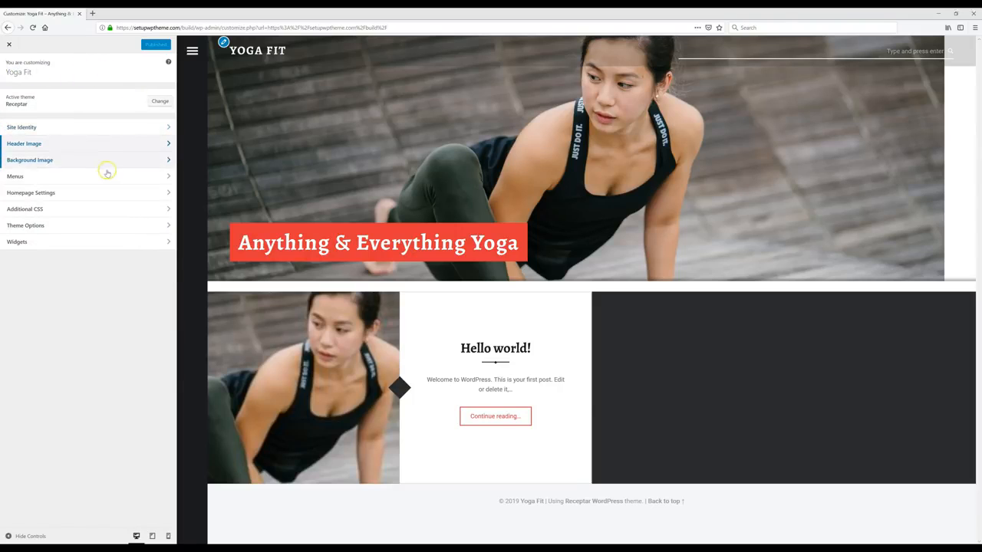
{"action": "left_click", "coordinate": [44, 226]}
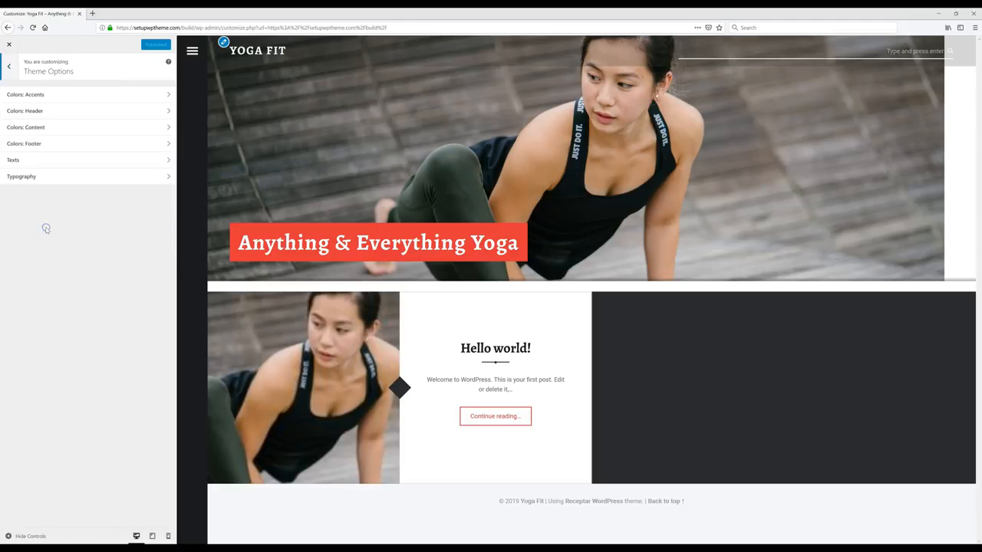
{"action": "left_click", "coordinate": [73, 97]}
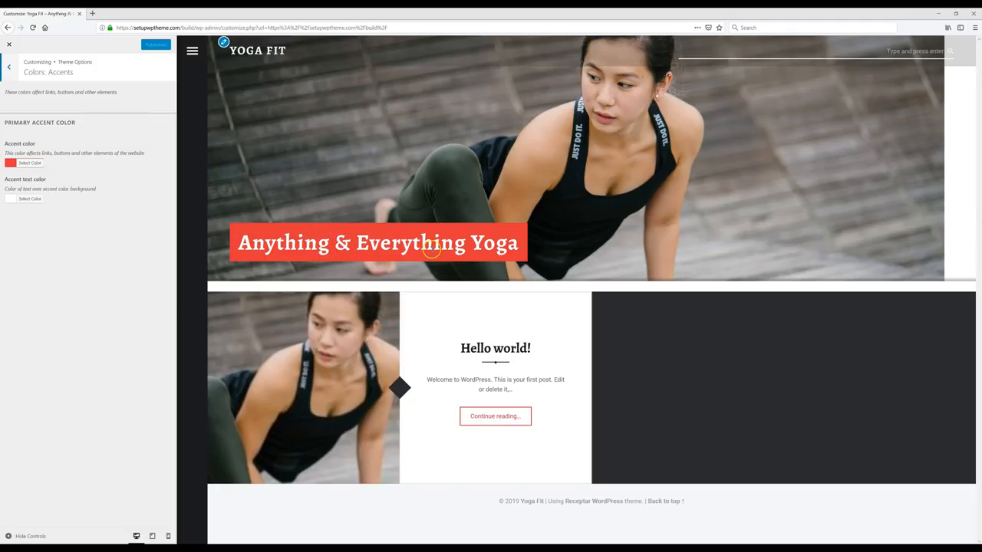
{"action": "left_click", "coordinate": [34, 167]}
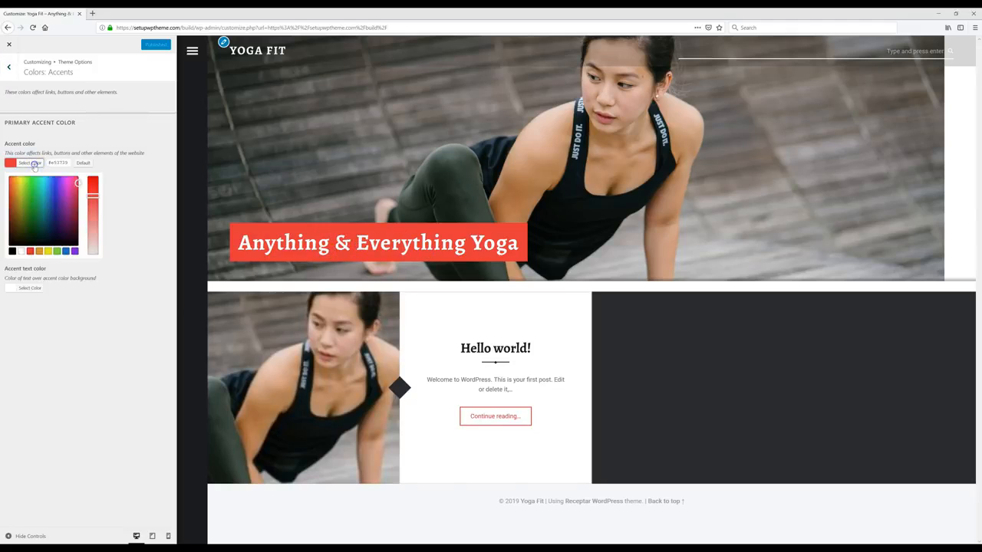
{"action": "left_click_drag", "start_coordinate": [75, 182], "coordinate": [42, 195]}
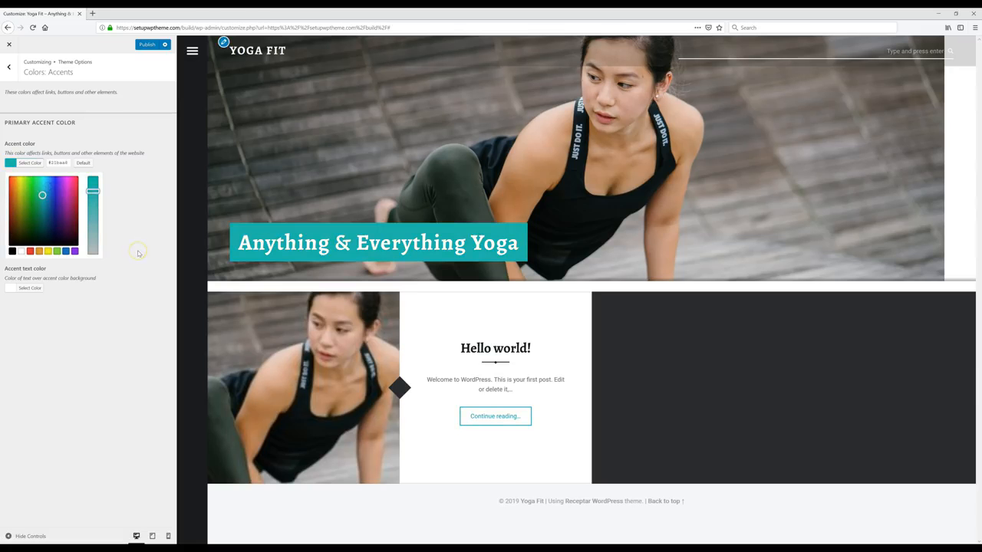
{"action": "left_click", "coordinate": [149, 45]}
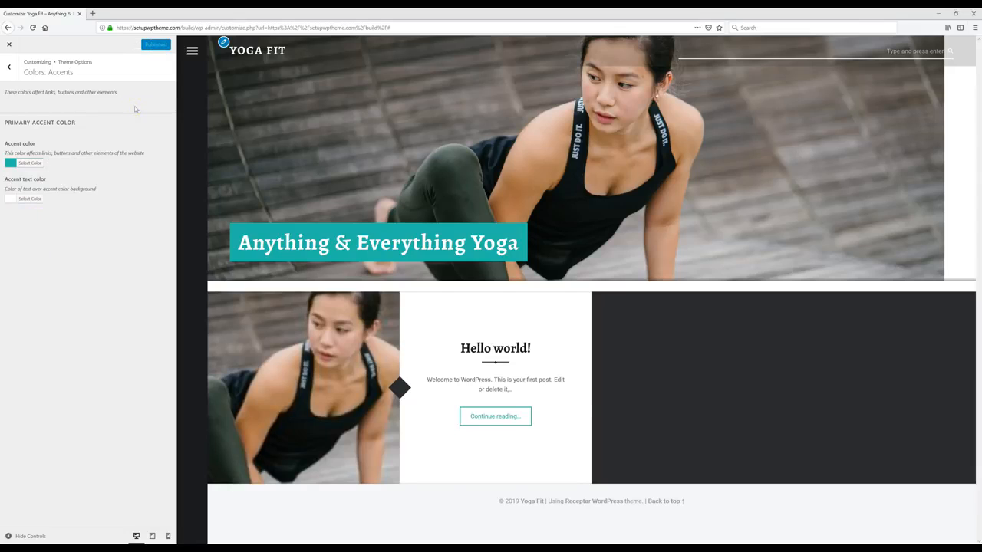
{"action": "left_click", "coordinate": [11, 45]}
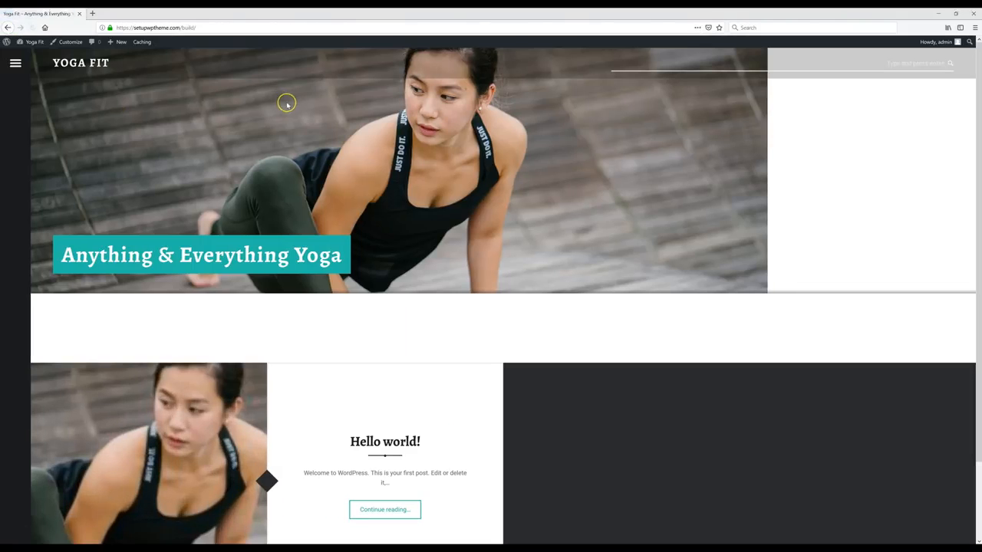
Step: Go to the dashboard's list of posts and move the "Hello world!" post to the trash
{"action": "left_click", "coordinate": [32, 43]}
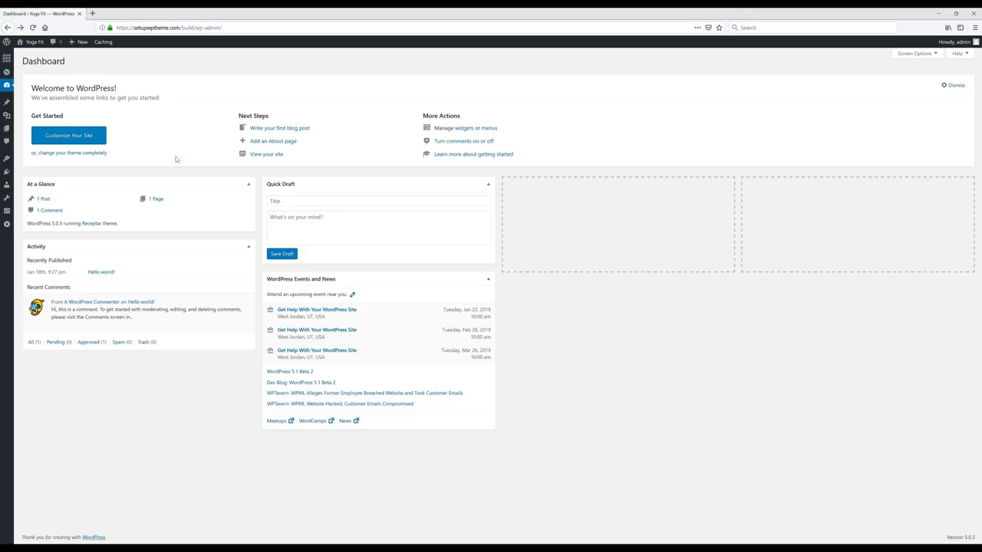
{"action": "left_click", "coordinate": [24, 102]}
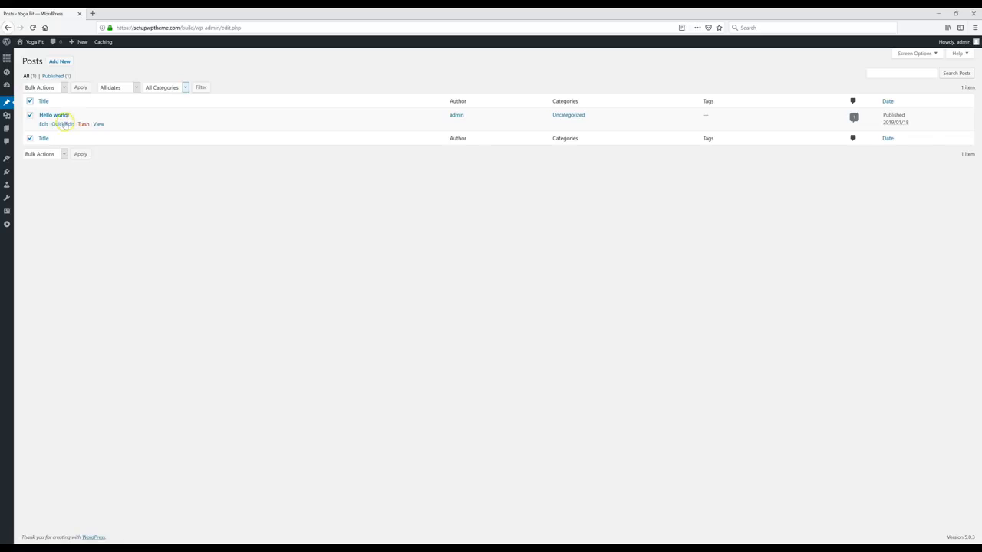
{"action": "left_click", "coordinate": [64, 87]}
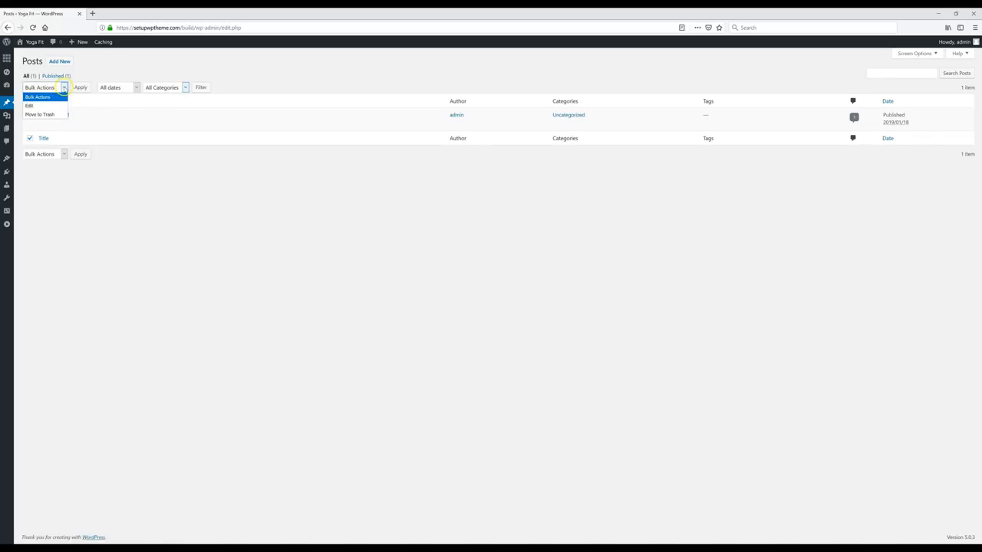
{"action": "left_click", "coordinate": [50, 115]}
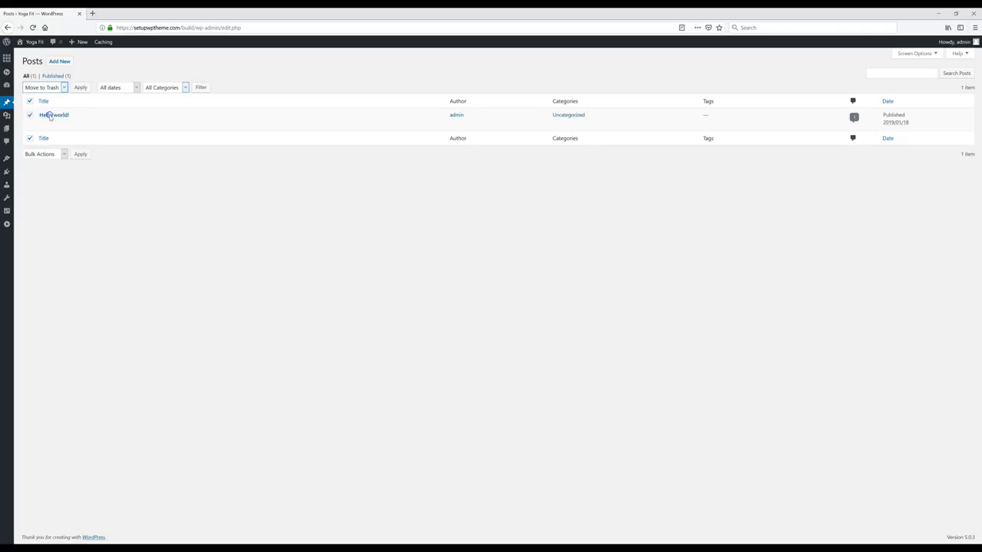
{"action": "left_click", "coordinate": [82, 87]}
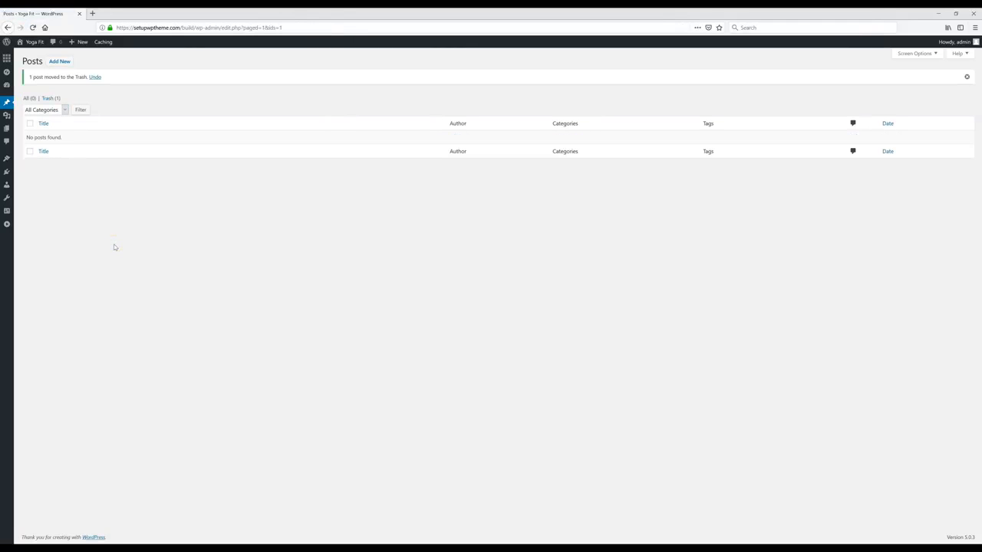
Step: Create a new post titled "Find Your Dream Yoga Job" with four short paragraphs on yoga's benefits, starting "If you love yoga"
{"action": "left_click", "coordinate": [58, 62]}
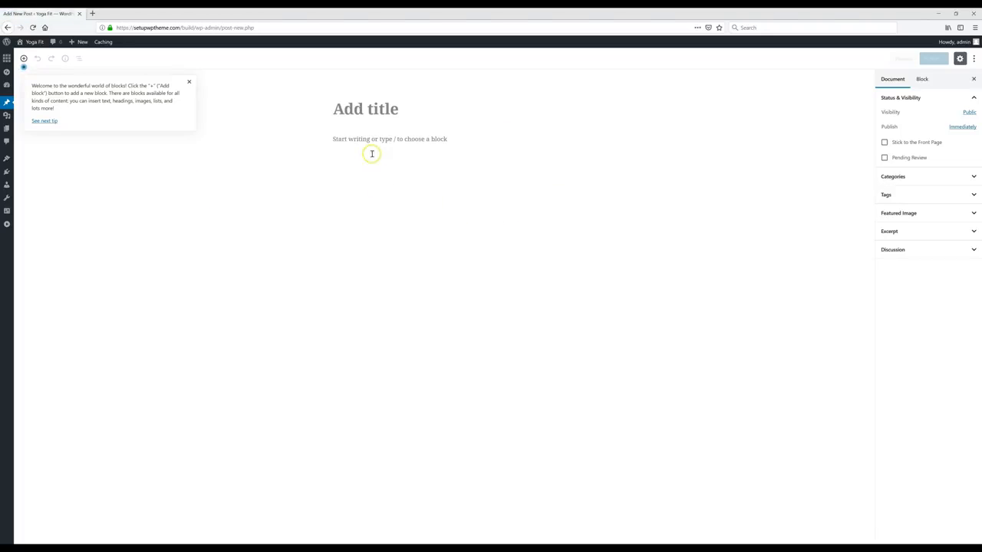
{"action": "left_click", "coordinate": [356, 108]}
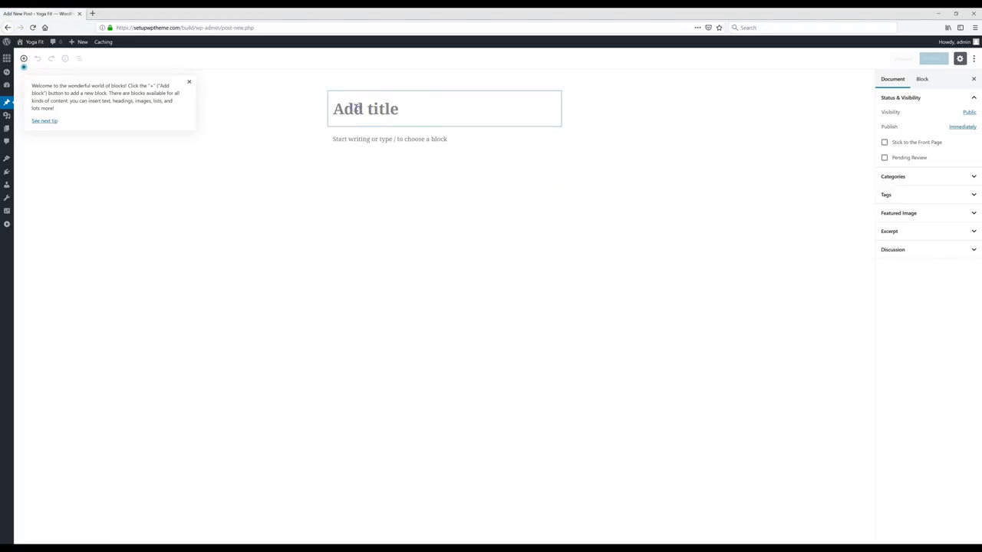
{"action": "left_click", "coordinate": [399, 139]}
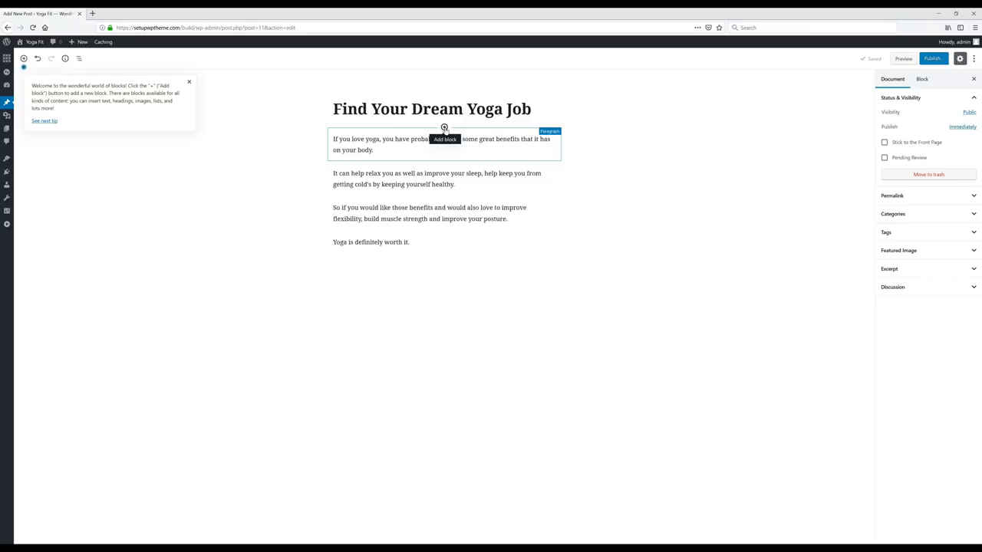
Step: Look through the block types that can be inserted above the first paragraph without adding one
{"action": "left_click", "coordinate": [444, 129]}
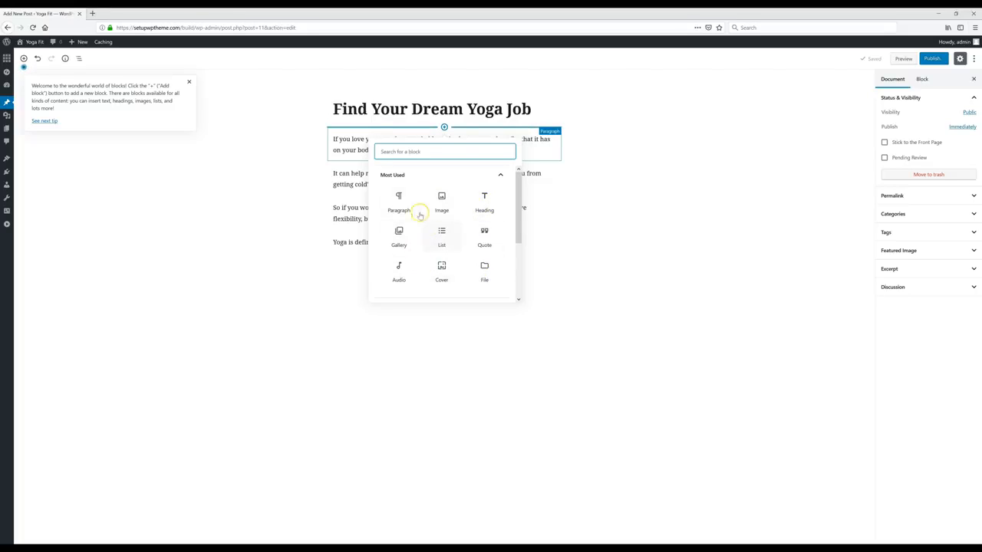
{"action": "scroll", "coordinate": [419, 239], "scroll_direction": "down", "scroll_amount": 2}
{"action": "left_click", "coordinate": [614, 177]}
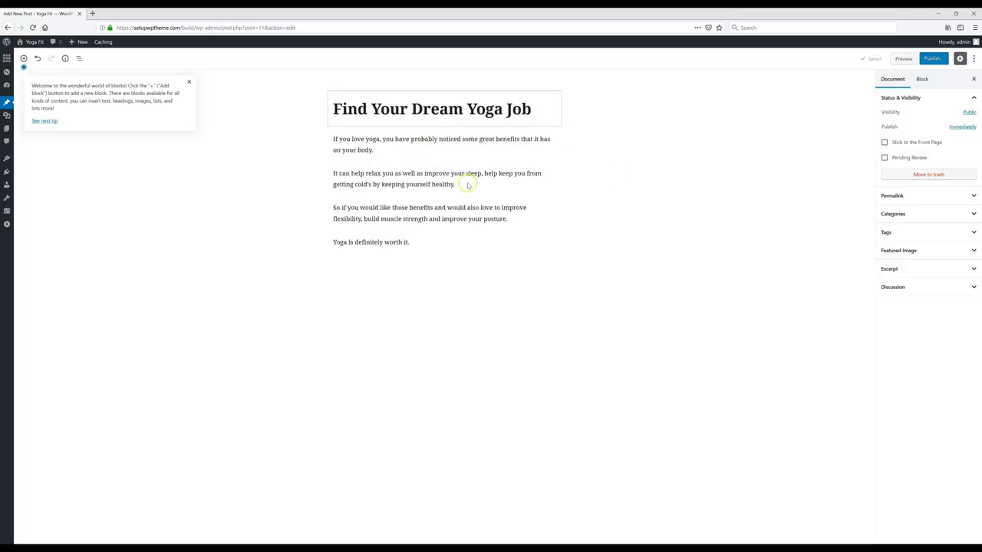
Step: Upload picture "1" from the desktop to the media library for the post's featured image, dismissing the block tip
{"action": "left_click", "coordinate": [900, 250]}
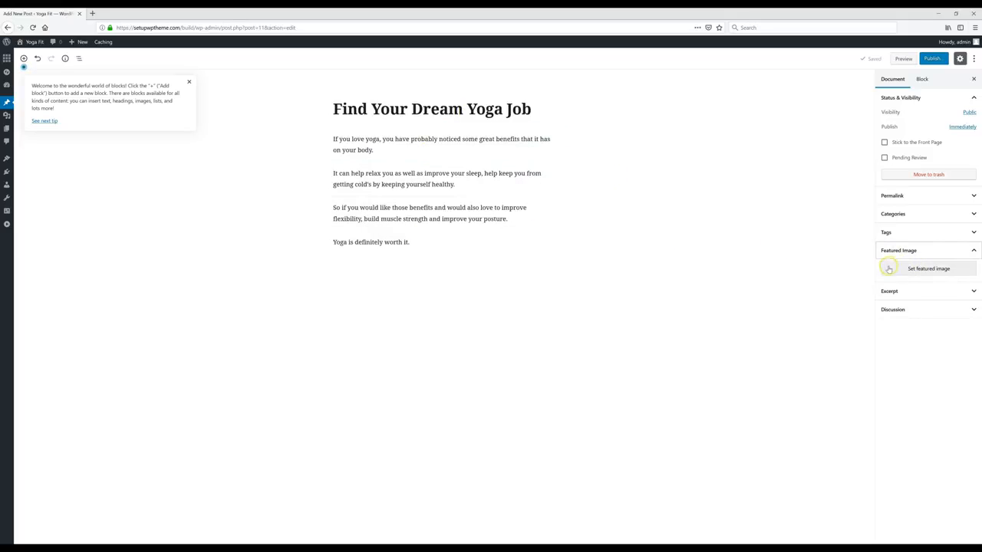
{"action": "left_click", "coordinate": [926, 270]}
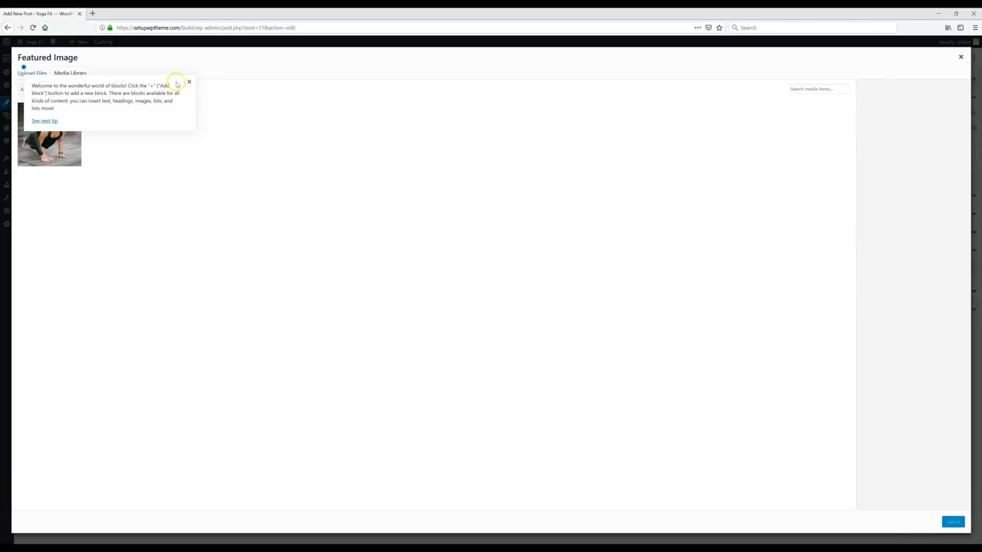
{"action": "left_click", "coordinate": [190, 81]}
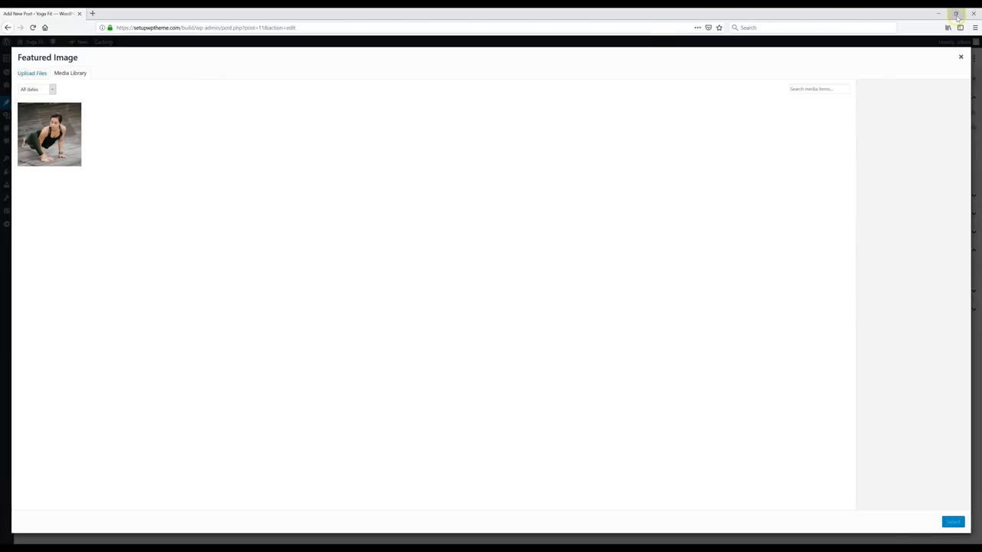
{"action": "left_click", "coordinate": [29, 75]}
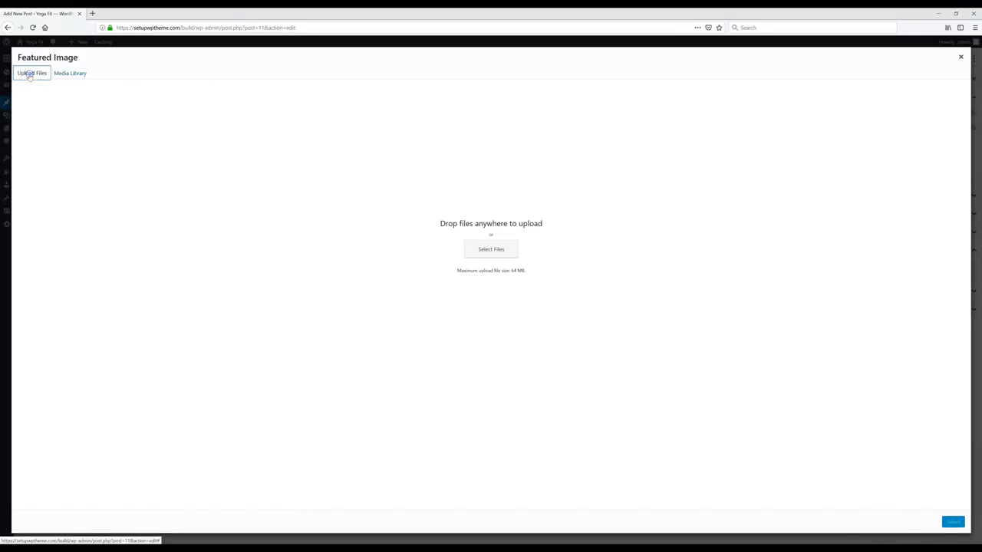
{"action": "left_click", "coordinate": [954, 13]}
{"action": "left_click_drag", "start_coordinate": [19, 83], "coordinate": [462, 259]}
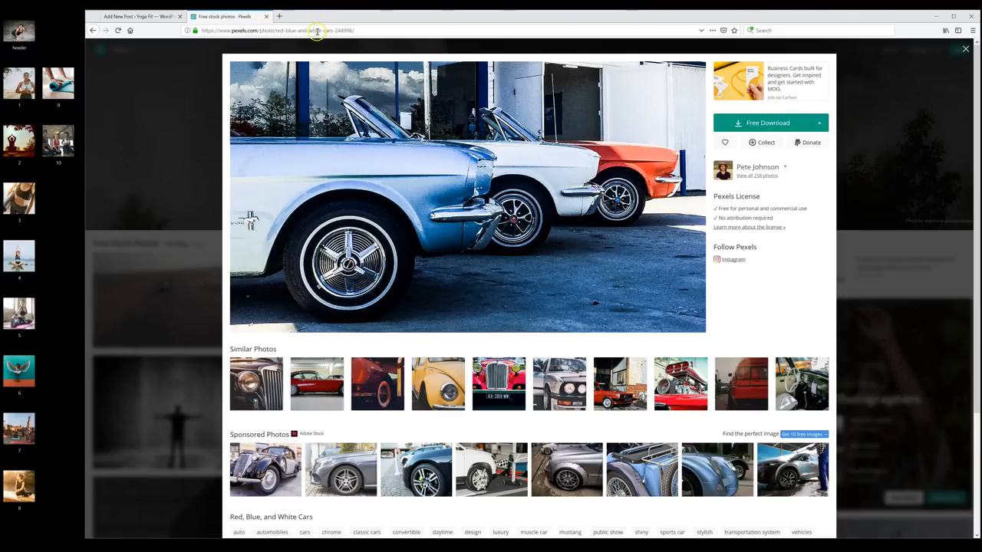
Step: Show the custom width and height download option for the classic cars photo on Pexels
{"action": "left_click", "coordinate": [819, 123]}
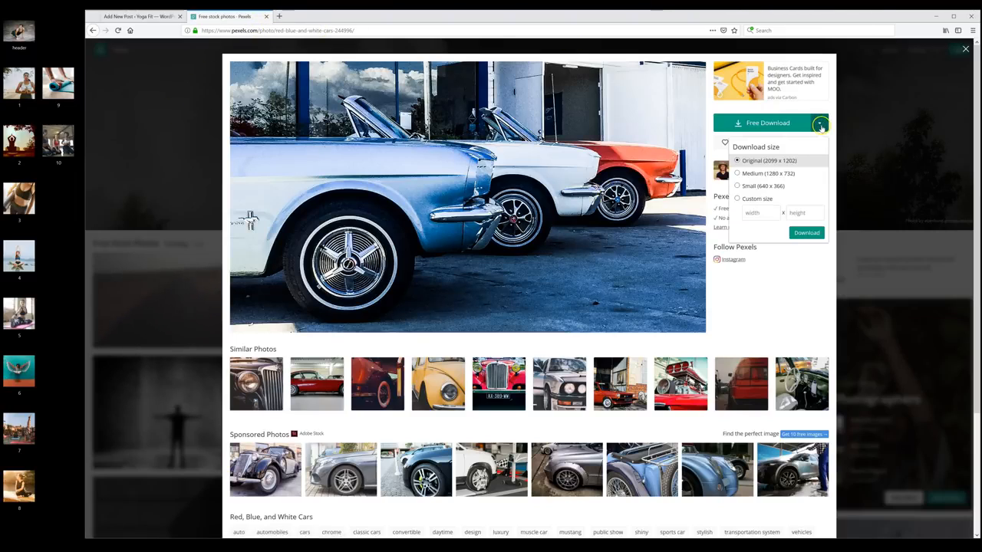
{"action": "left_click", "coordinate": [752, 200]}
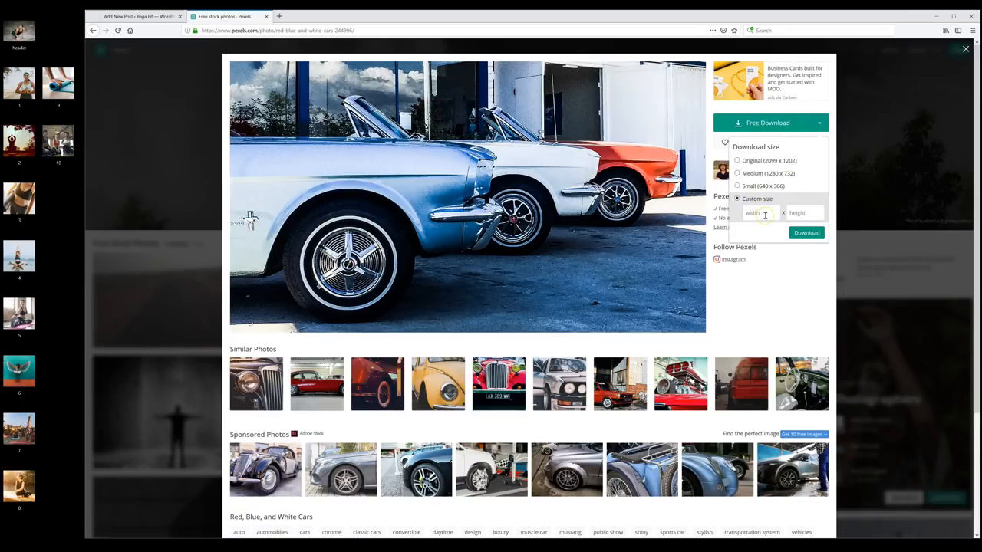
{"action": "left_click", "coordinate": [796, 214]}
{"action": "left_click", "coordinate": [786, 212]}
Step: Return to the new post and set the uploaded picture "1" as its featured image
{"action": "left_click", "coordinate": [157, 16]}
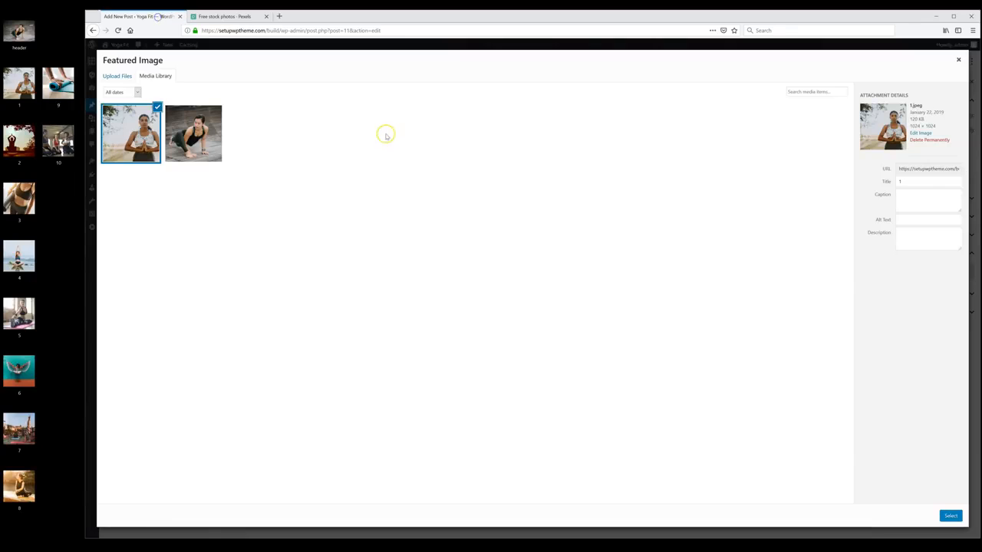
{"action": "left_click", "coordinate": [946, 516]}
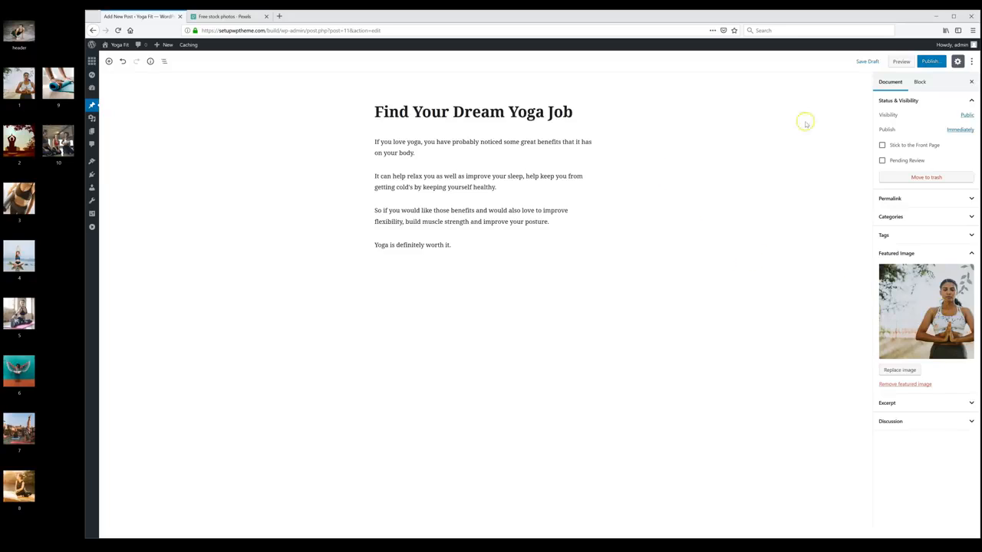
Step: Publish the "Find Your Dream Yoga Job" post and view it live on the site
{"action": "left_click", "coordinate": [931, 62]}
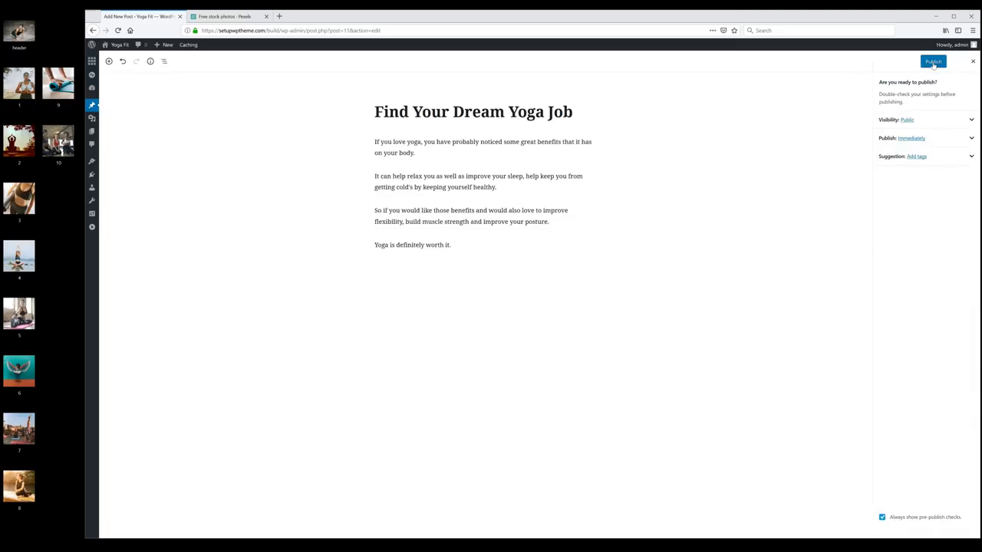
{"action": "left_click", "coordinate": [933, 62]}
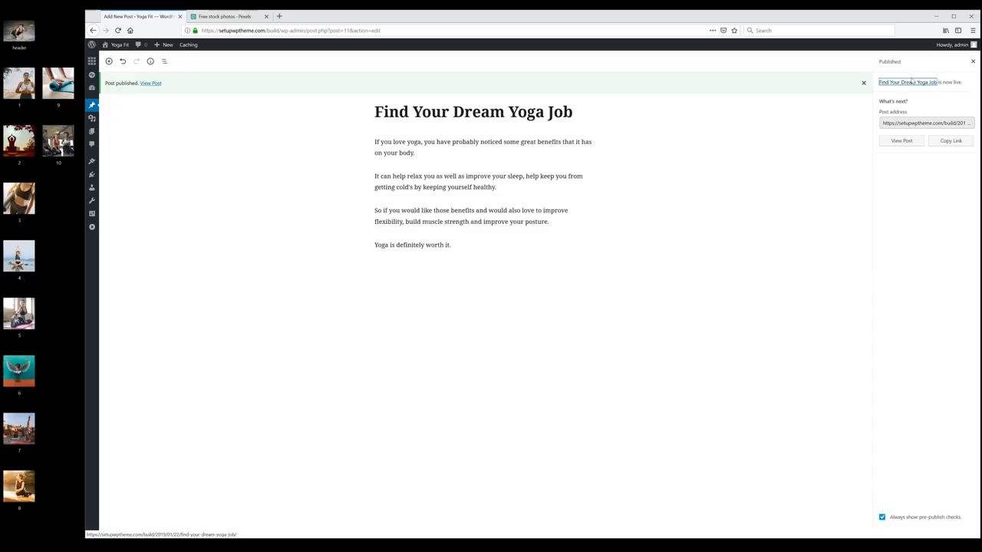
{"action": "left_click", "coordinate": [899, 146]}
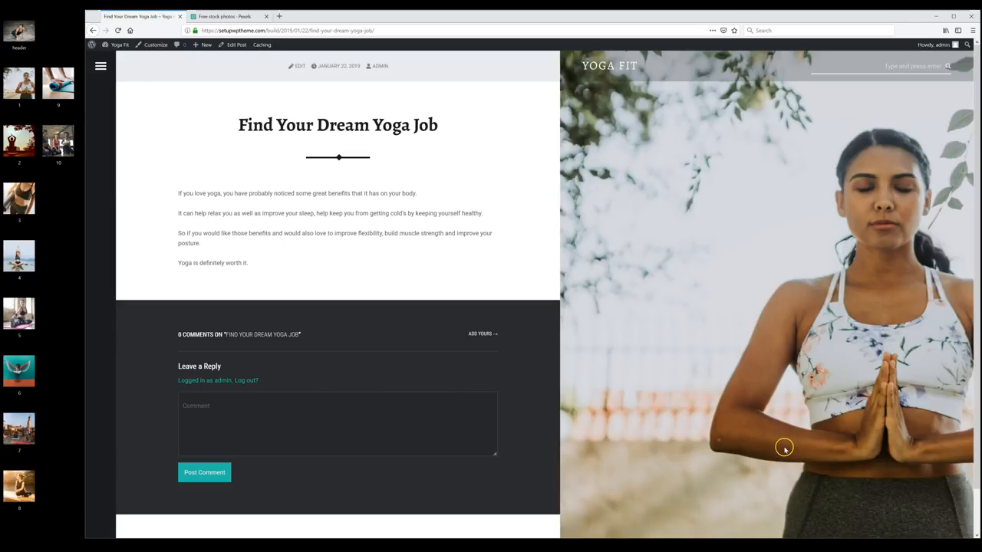
Step: Check how the new post appears on the site's home page and return to the posts section of the dashboard
{"action": "left_click", "coordinate": [610, 65]}
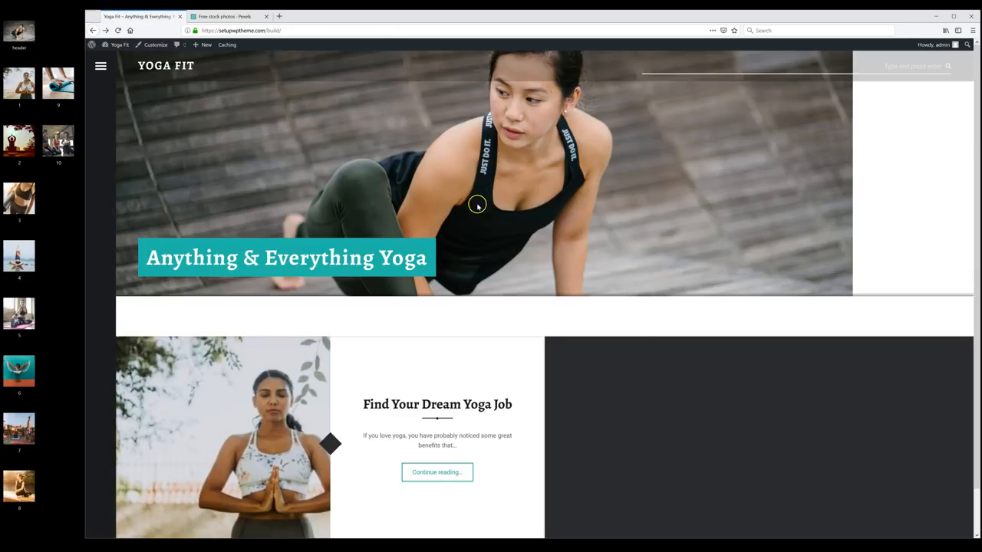
{"action": "left_click", "coordinate": [119, 45]}
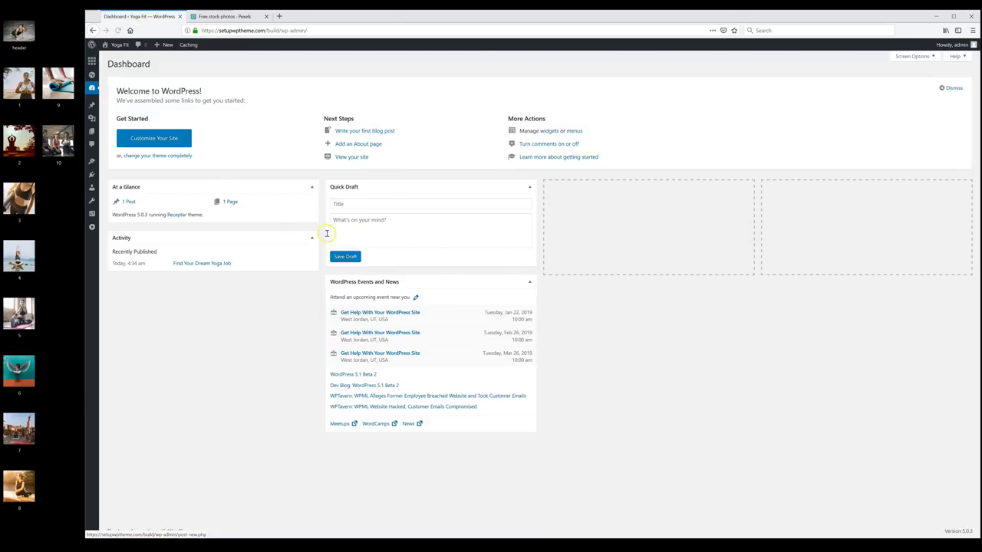
{"action": "left_click", "coordinate": [92, 105]}
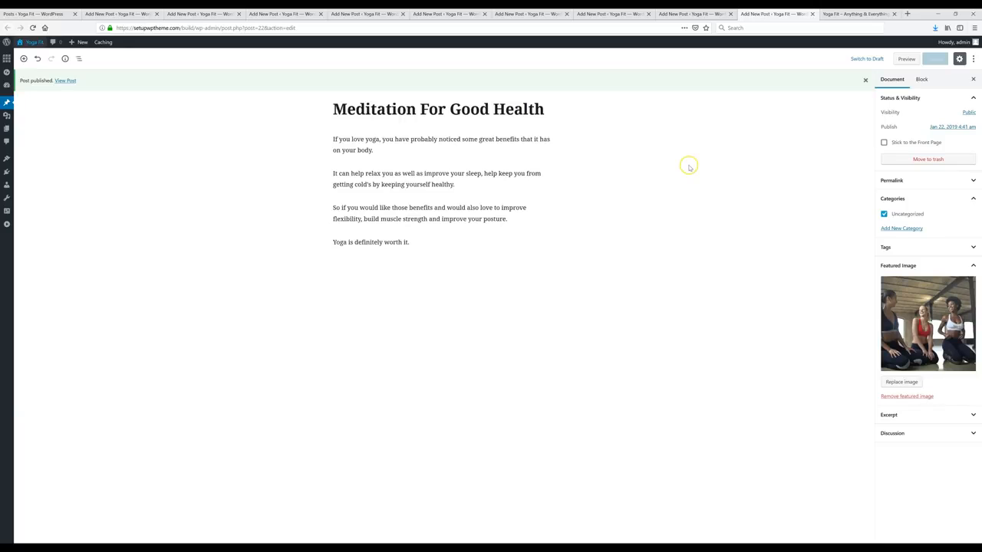
Step: Look through the published posts on the site's home page and return to editing "Meditation For Good Health"
{"action": "left_click", "coordinate": [844, 18]}
{"action": "scroll", "coordinate": [547, 372], "scroll_direction": "down", "scroll_amount": 5}
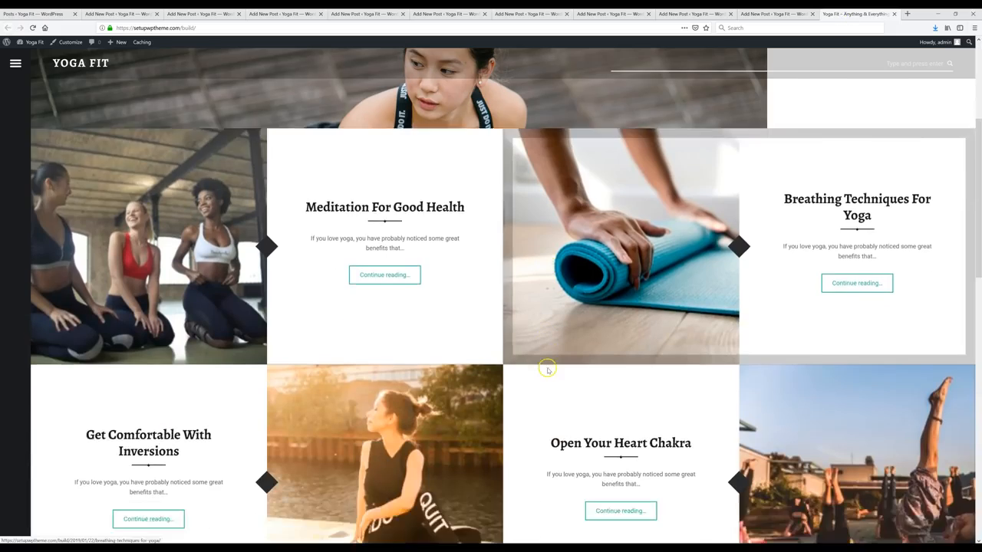
{"action": "scroll", "coordinate": [548, 370], "scroll_direction": "down", "scroll_amount": 5}
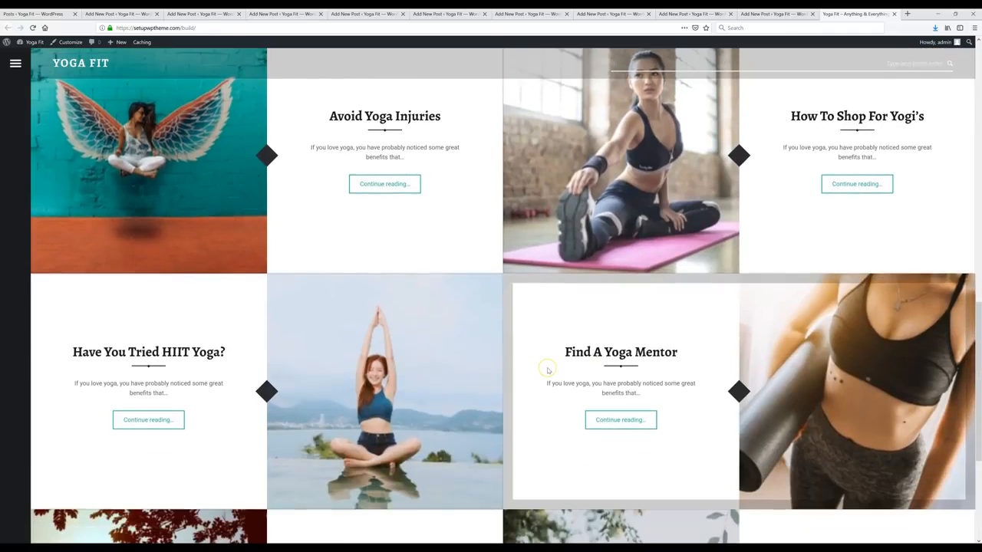
{"action": "scroll", "coordinate": [548, 370], "scroll_direction": "up", "scroll_amount": 3}
{"action": "scroll", "coordinate": [547, 368], "scroll_direction": "up", "scroll_amount": 8}
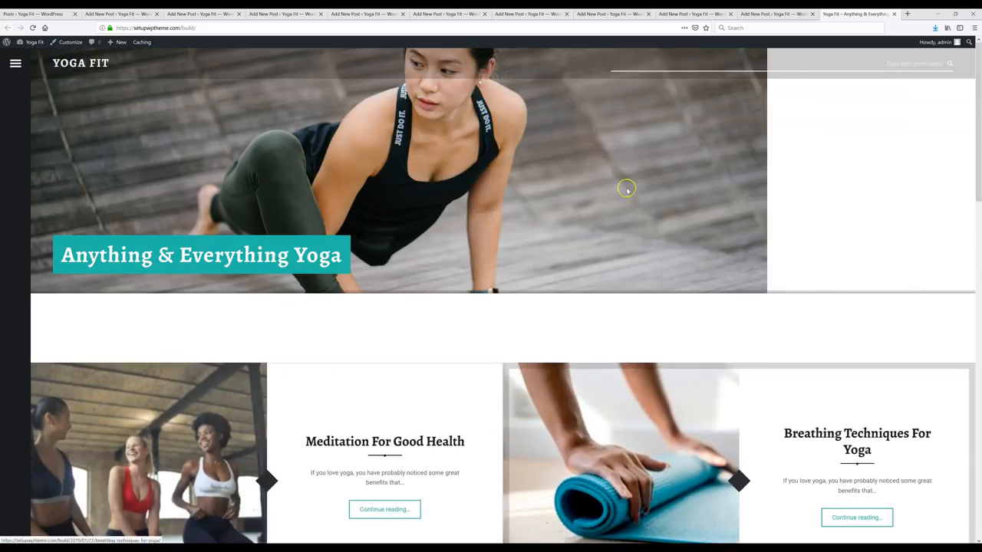
{"action": "key", "text": "ctrl+Page_Up"}
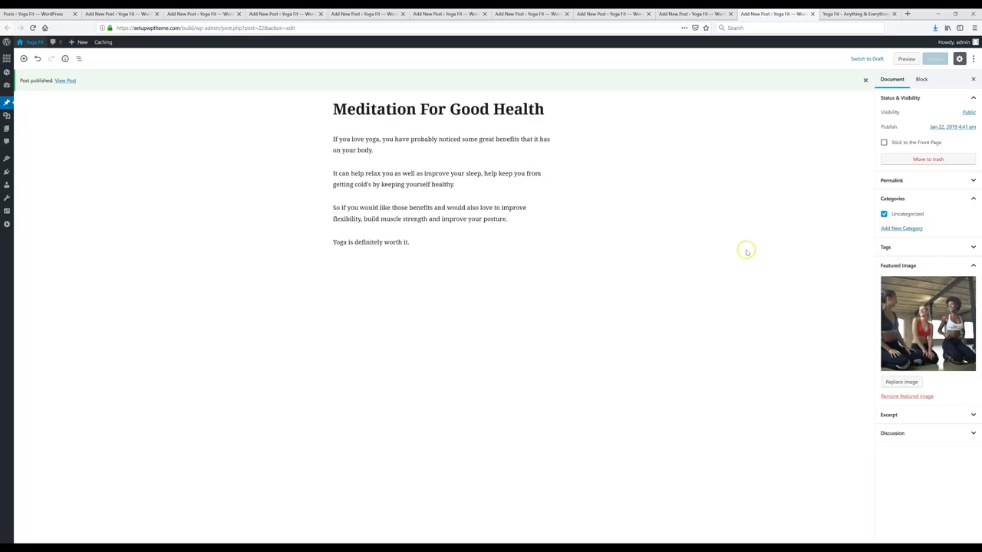
Step: Create the category "Back Pain" from the "Meditation For Good Health" post
{"action": "left_click", "coordinate": [907, 199]}
{"action": "left_click", "coordinate": [914, 198]}
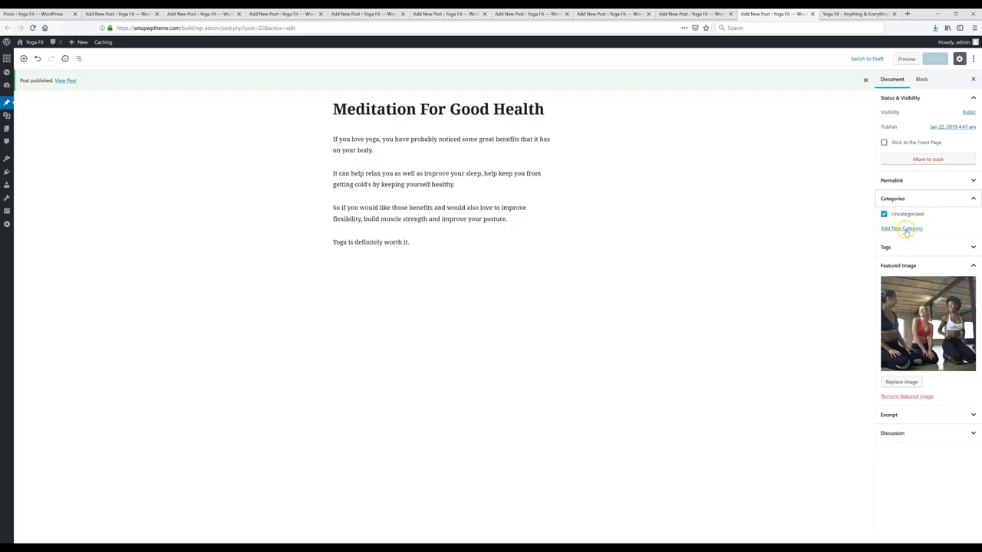
{"action": "left_click", "coordinate": [905, 230]}
{"action": "left_click", "coordinate": [904, 250]}
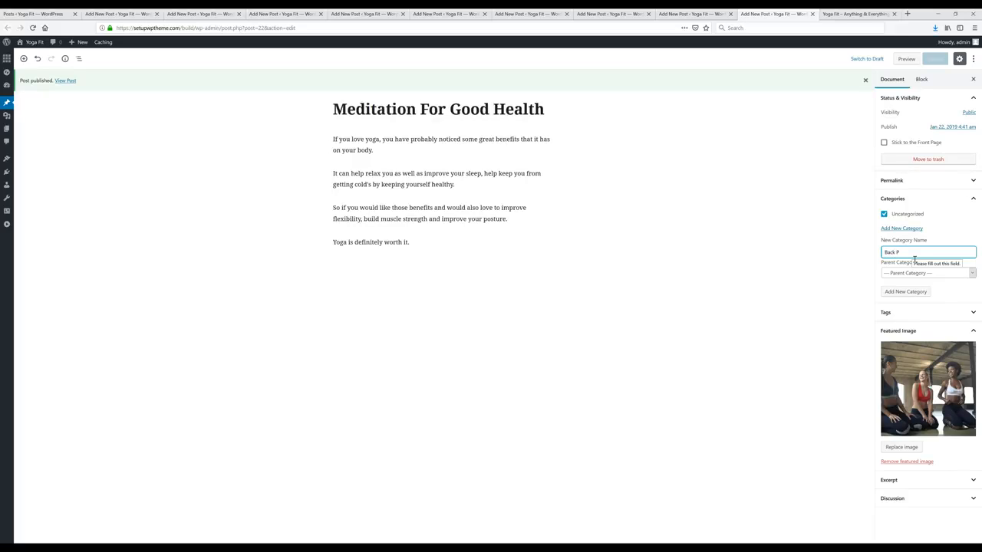
{"action": "type", "text": "Back Pain"}
{"action": "left_click", "coordinate": [913, 292]}
Step: Create the categories Fitness, Flexibility and Health, and update the post with only Health assigned
{"action": "type", "text": "F"}
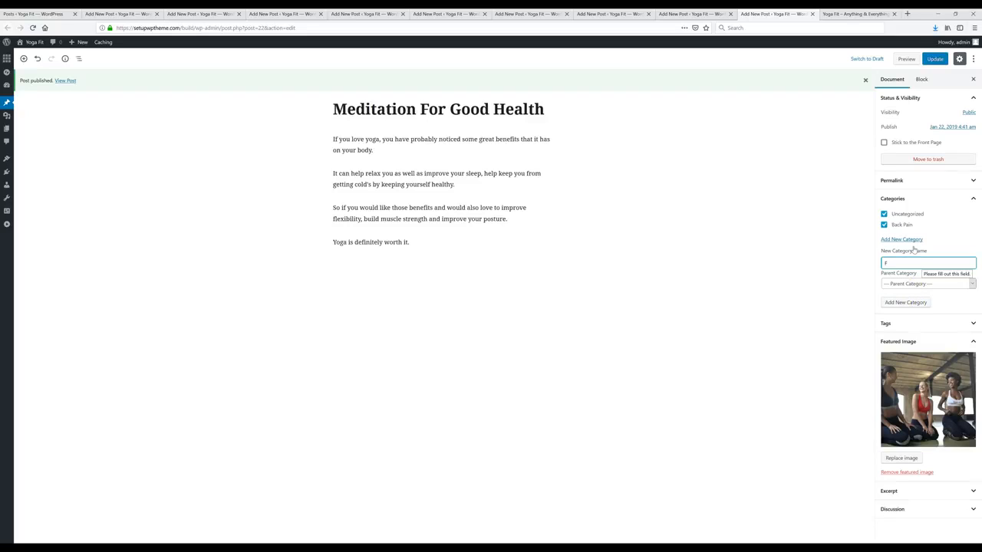
{"action": "type", "text": "itness"}
{"action": "left_click", "coordinate": [905, 302]}
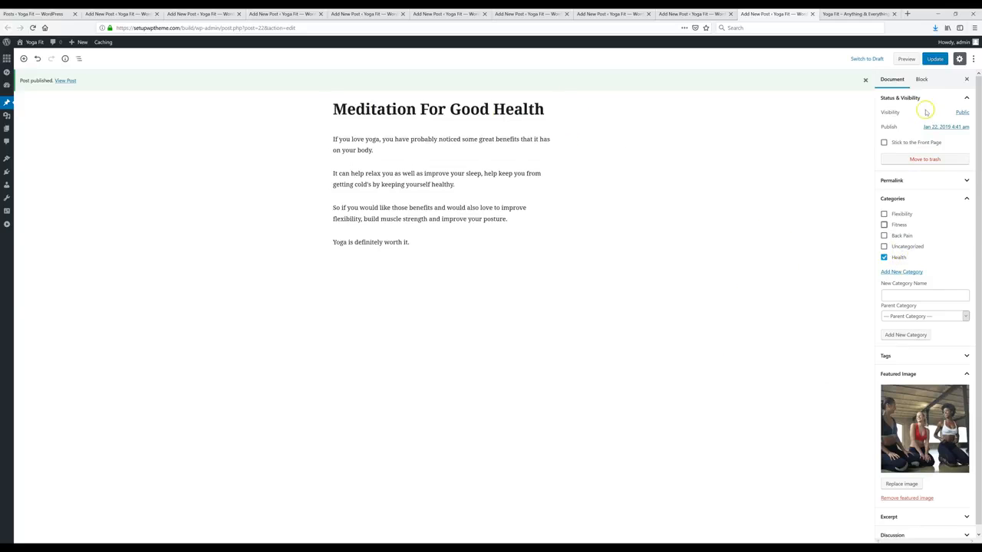
{"action": "left_click", "coordinate": [935, 61]}
{"action": "left_click", "coordinate": [935, 60]}
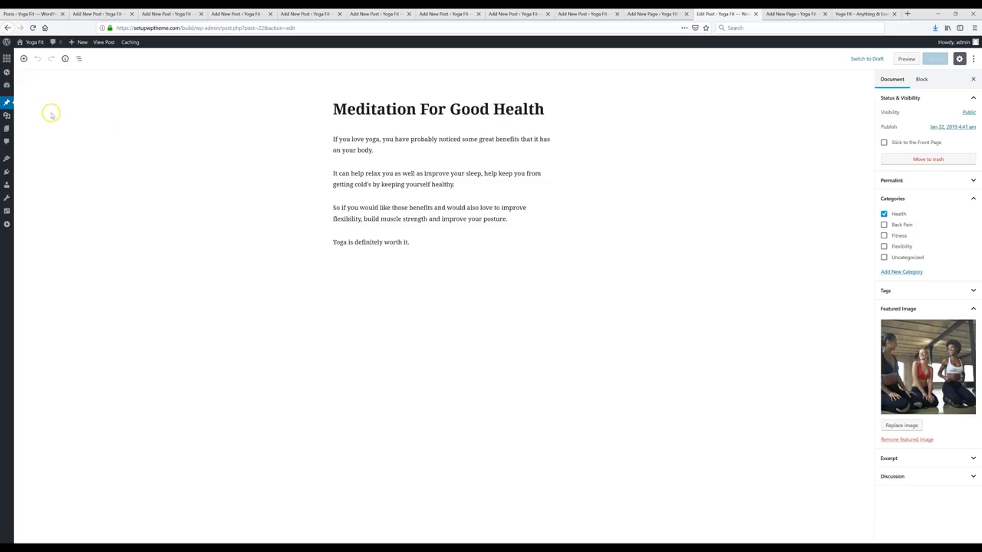
Step: Start a new page from the site's list of pages and title it "Yoga Poses"
{"action": "mouse_move", "coordinate": [6, 131]}
{"action": "left_click", "coordinate": [25, 130]}
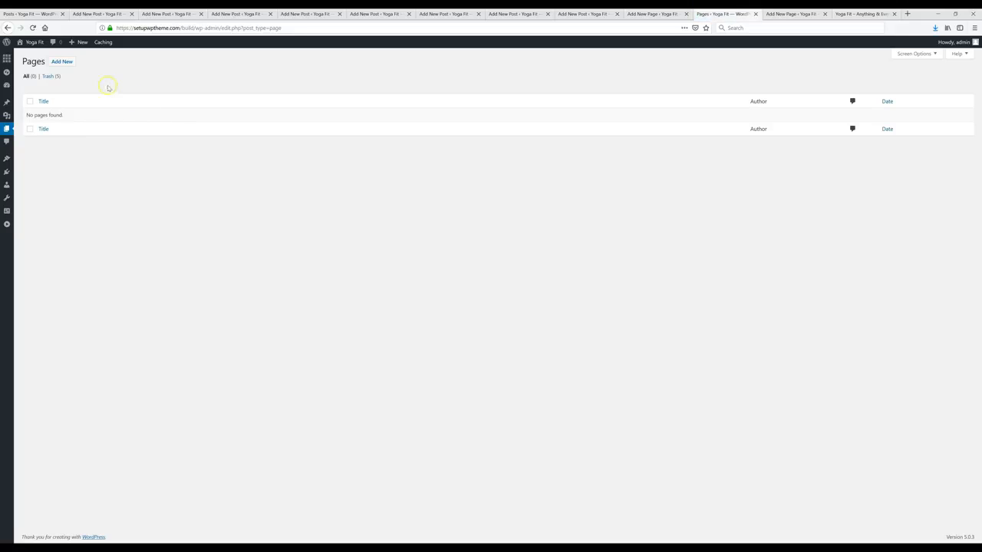
{"action": "left_click", "coordinate": [67, 63]}
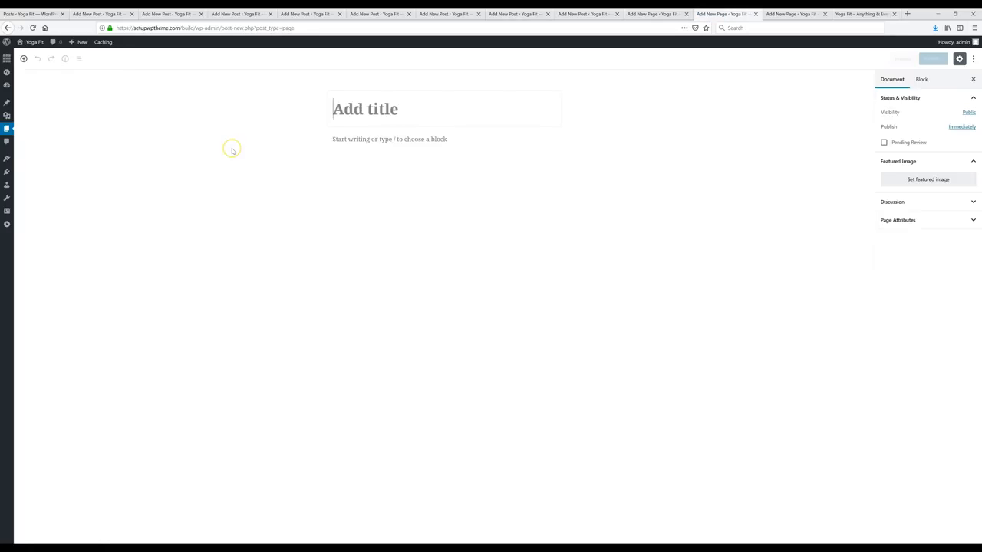
{"action": "left_click", "coordinate": [394, 109]}
{"action": "left_click", "coordinate": [410, 143]}
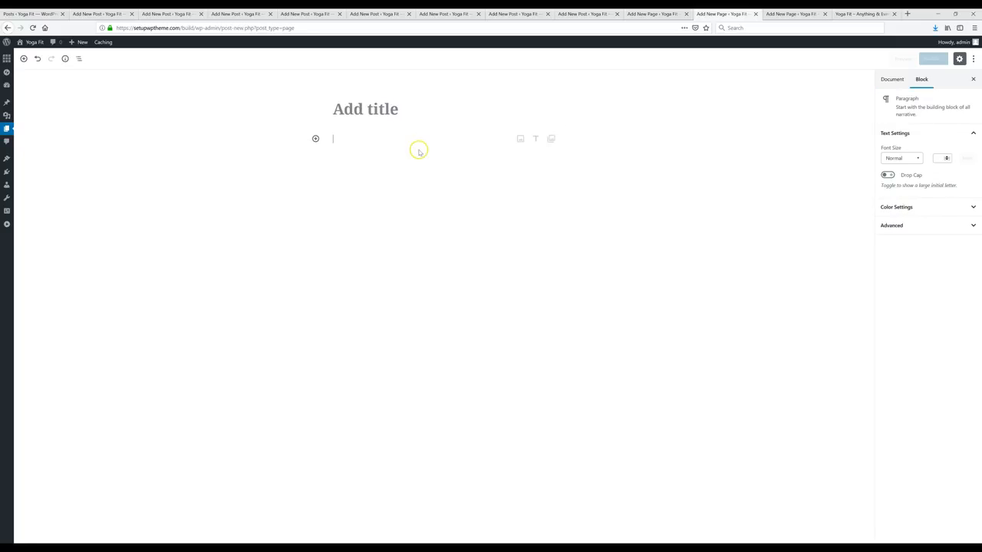
{"action": "left_click", "coordinate": [362, 118]}
{"action": "left_click", "coordinate": [400, 105]}
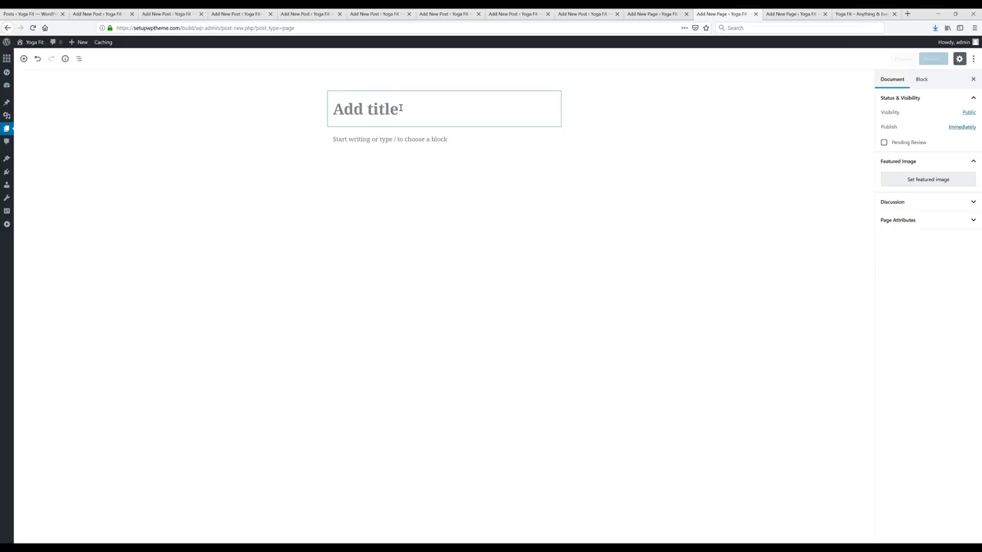
{"action": "type", "text": "Yoga Poses"}
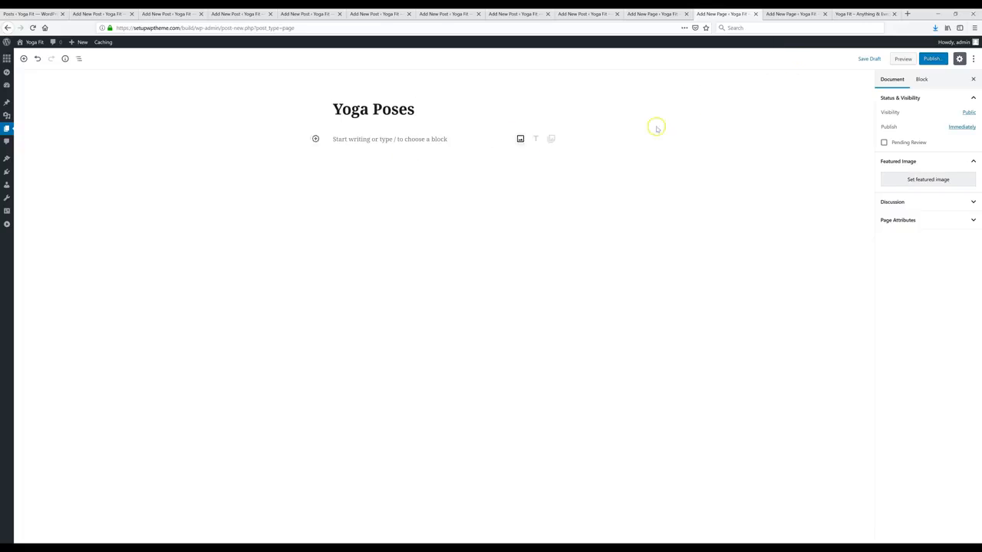
Step: Publish the "Yoga Poses" page and switch to the other newly created pages
{"action": "left_click", "coordinate": [930, 60]}
{"action": "left_click", "coordinate": [930, 59]}
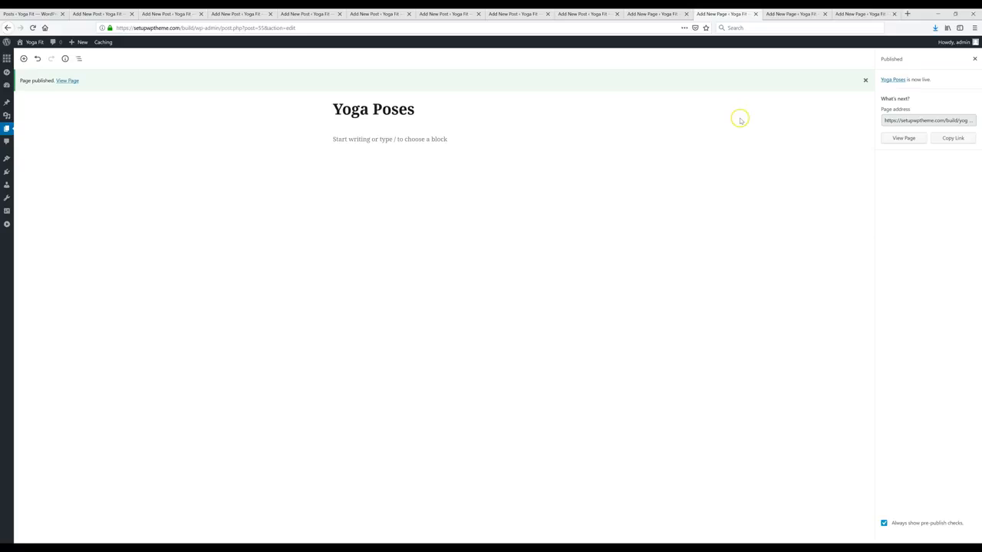
{"action": "left_click", "coordinate": [786, 14]}
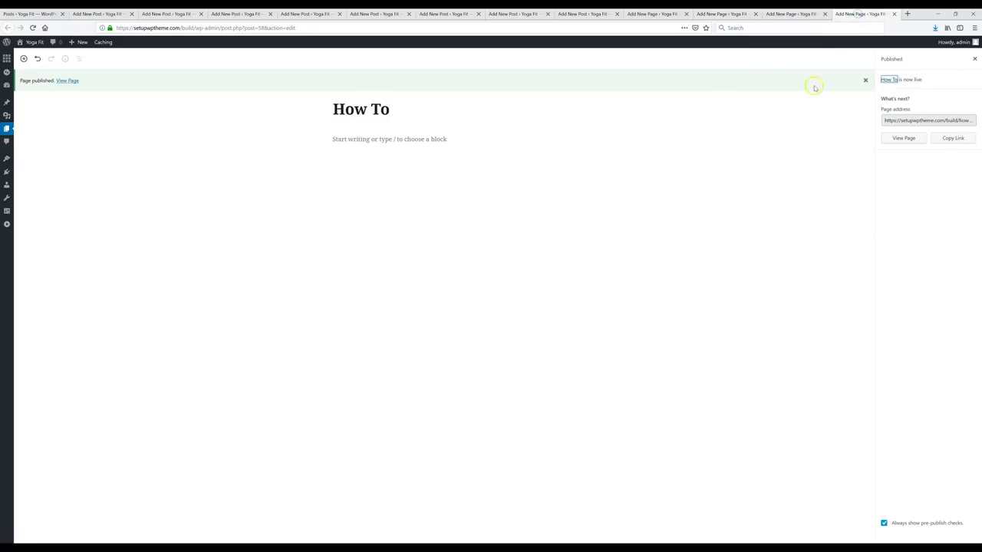
Step: Create a new navigation menu named 1
{"action": "mouse_move", "coordinate": [7, 159]}
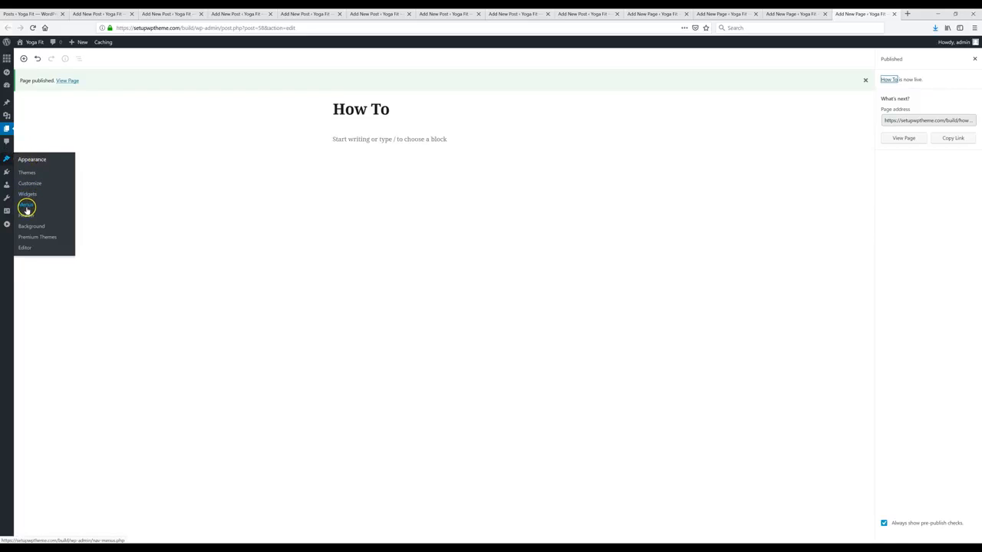
{"action": "left_click", "coordinate": [26, 205]}
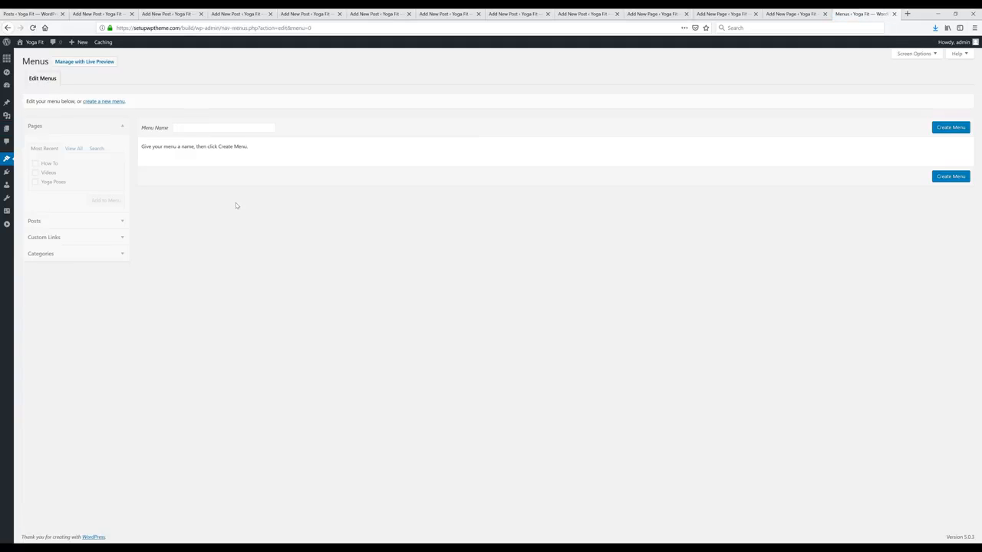
{"action": "left_click", "coordinate": [210, 128]}
{"action": "left_click", "coordinate": [200, 129]}
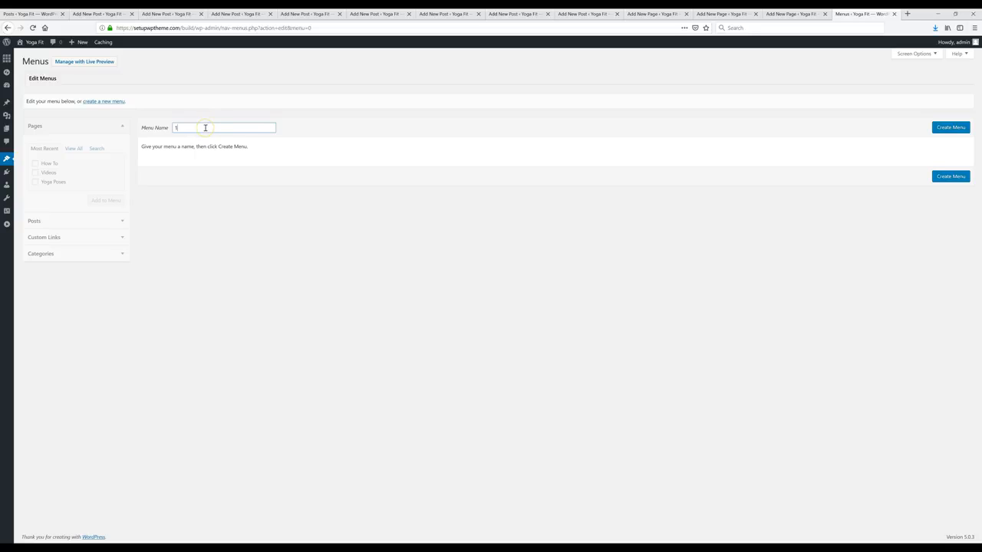
{"action": "left_click", "coordinate": [958, 128]}
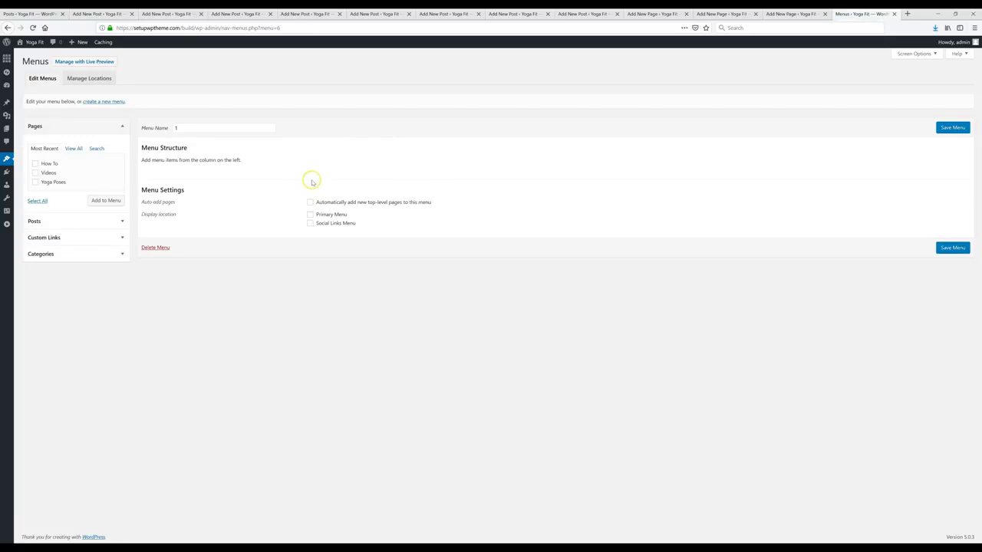
Step: Add the How To, Videos and Yoga Poses pages to menu 1 and save it as the Primary Menu
{"action": "left_click", "coordinate": [54, 181]}
{"action": "left_click", "coordinate": [107, 201]}
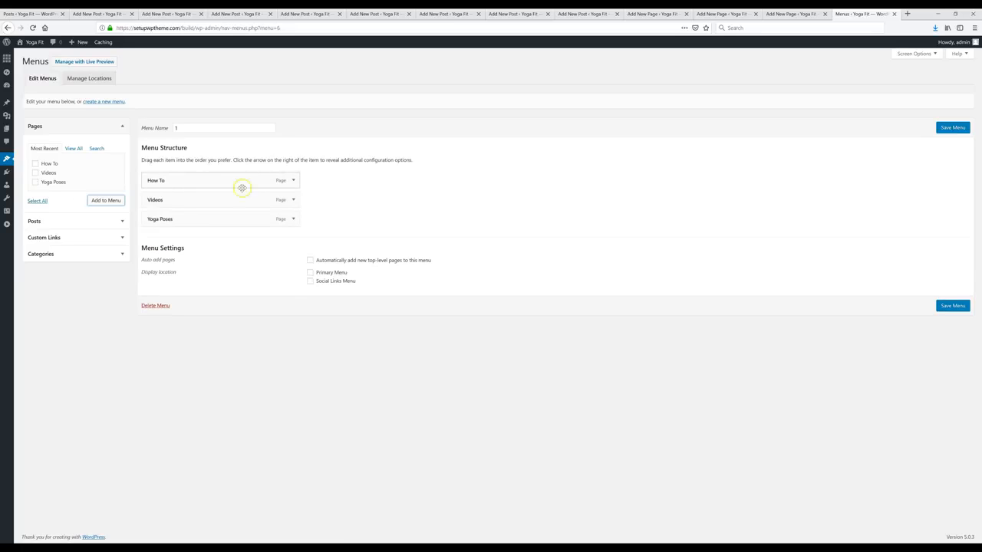
{"action": "left_click_drag", "start_coordinate": [202, 177], "coordinate": [187, 198]}
{"action": "left_click", "coordinate": [310, 273]}
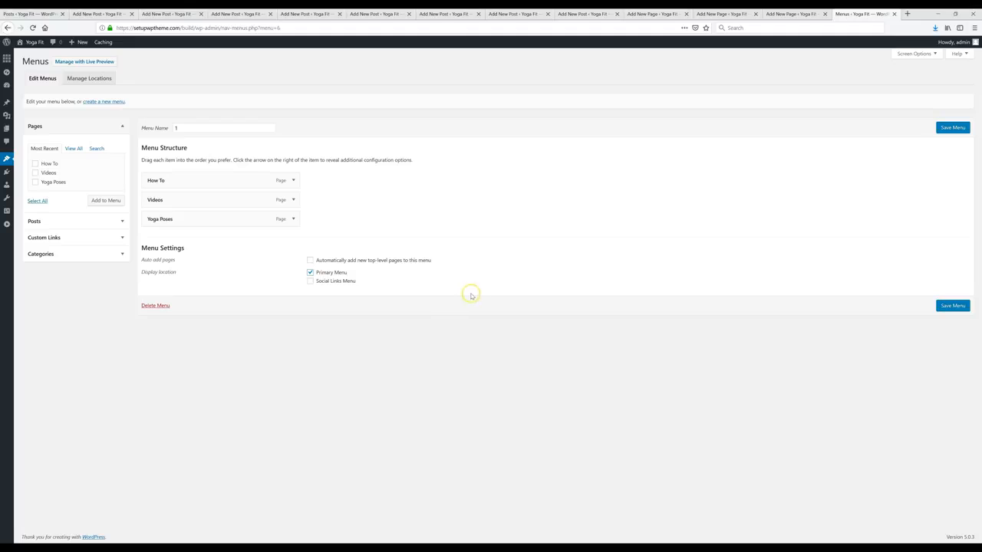
{"action": "left_click", "coordinate": [943, 308]}
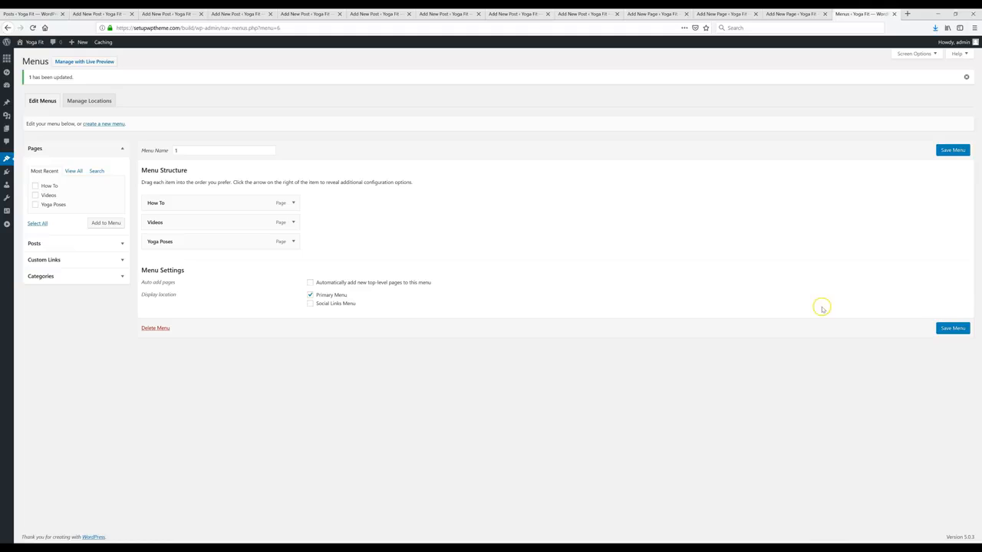
Step: Check the page links in the slide-out sidebar of the live home page and close it again
{"action": "left_click", "coordinate": [34, 42]}
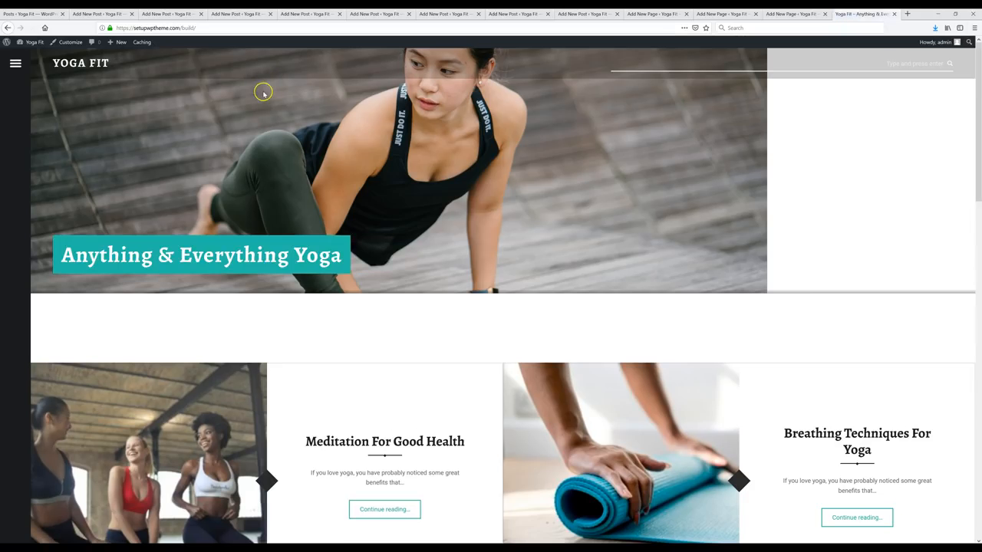
{"action": "left_click", "coordinate": [15, 63]}
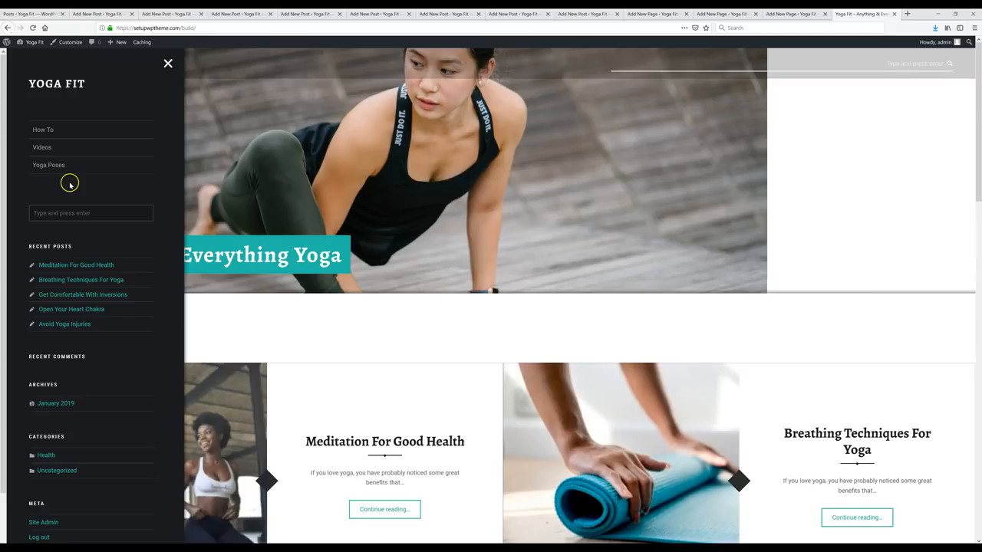
{"action": "scroll", "coordinate": [69, 185], "scroll_direction": "down", "scroll_amount": 4}
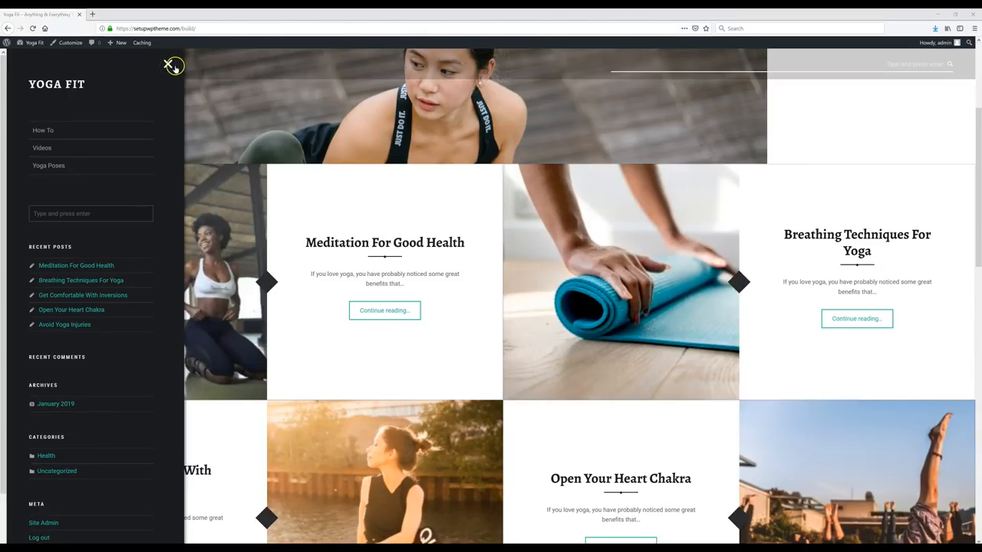
{"action": "left_click", "coordinate": [168, 65]}
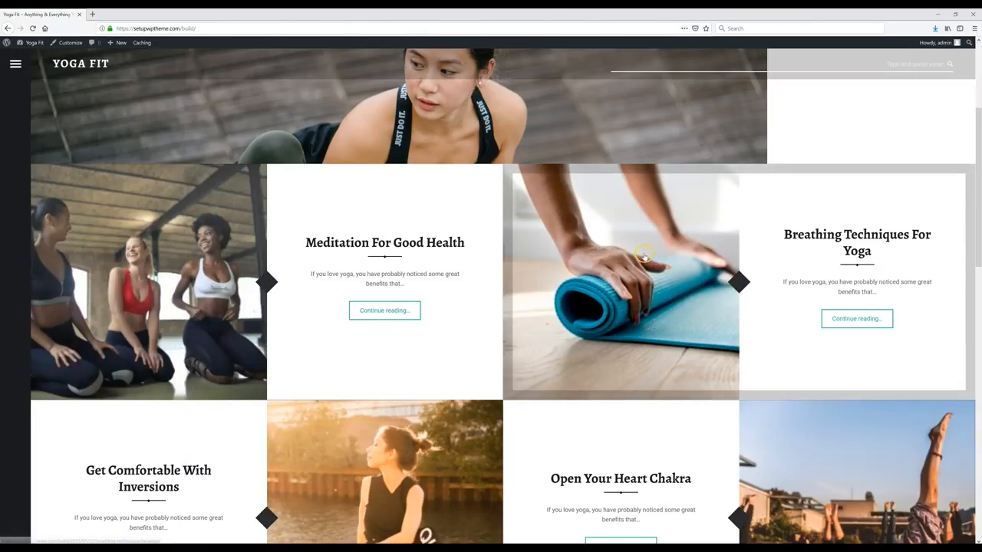
Step: Look through the finished home page from the header image down the grid of blog posts
{"action": "scroll", "coordinate": [581, 142], "scroll_direction": "down", "scroll_amount": 5}
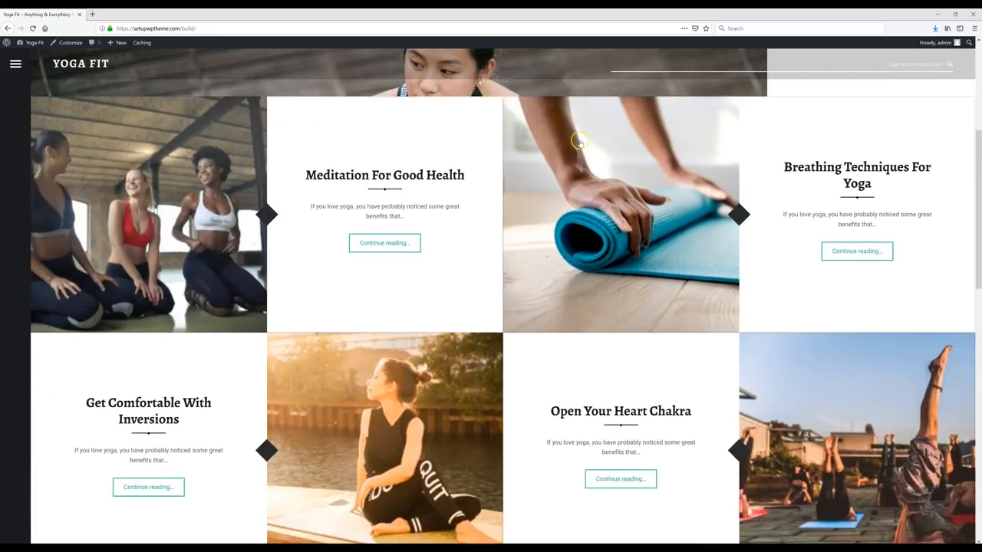
{"action": "scroll", "coordinate": [581, 143], "scroll_direction": "down", "scroll_amount": 5}
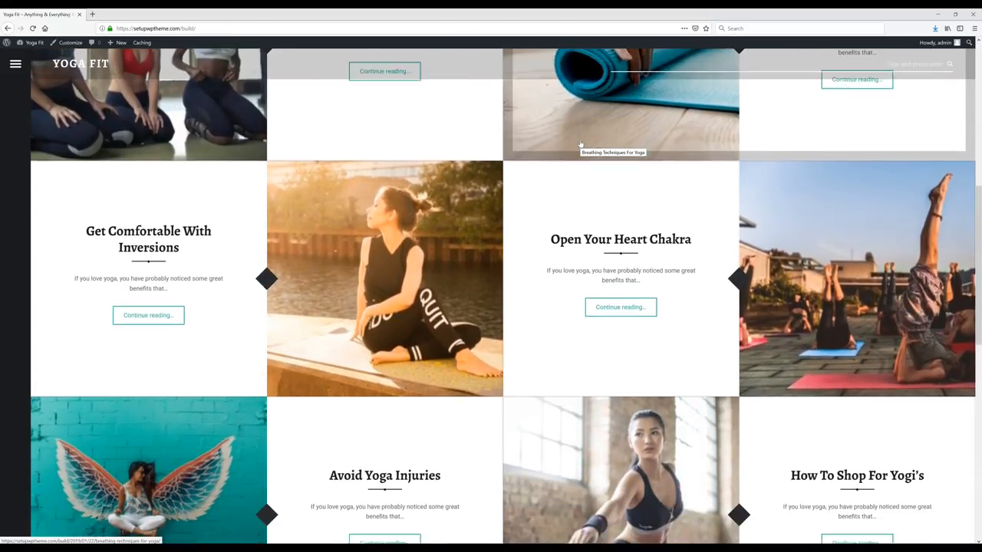
{"action": "scroll", "coordinate": [580, 143], "scroll_direction": "down", "scroll_amount": 2}
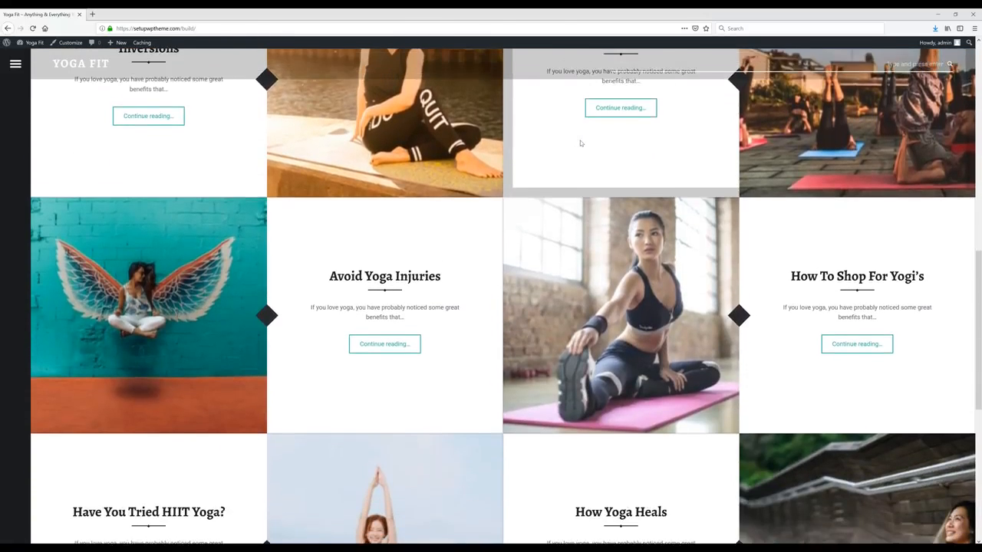
{"action": "scroll", "coordinate": [581, 144], "scroll_direction": "down", "scroll_amount": 2}
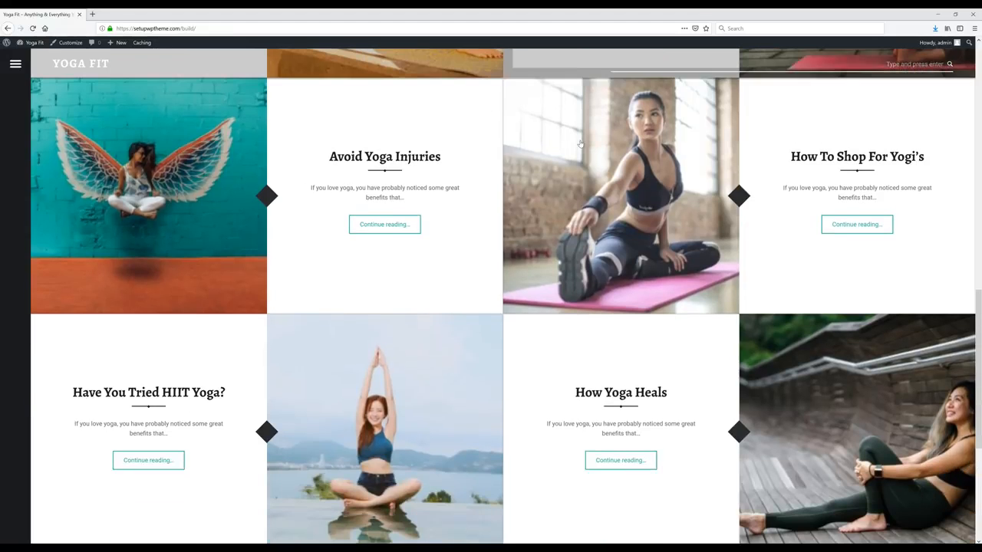
{"action": "scroll", "coordinate": [581, 144], "scroll_direction": "up", "scroll_amount": 18}
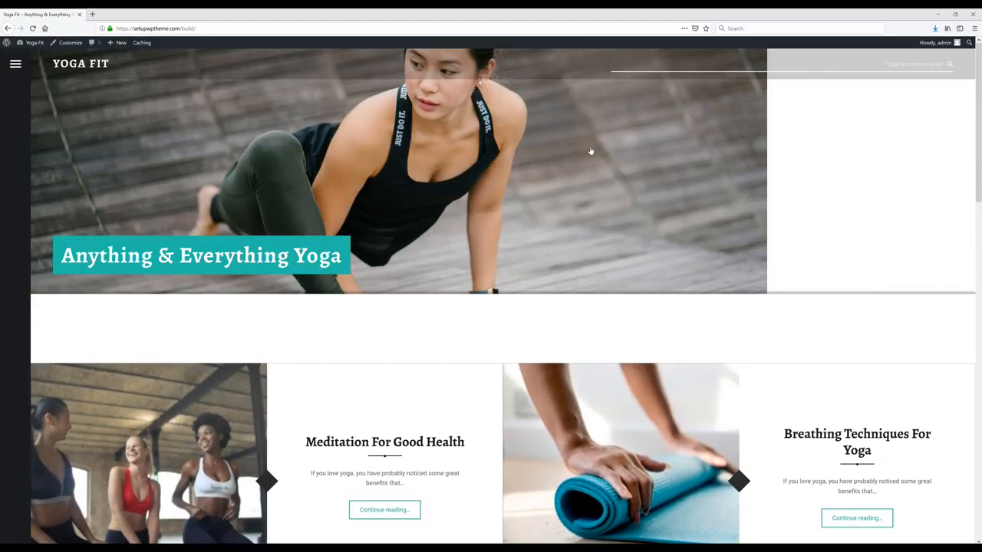
{"action": "scroll", "coordinate": [590, 147], "scroll_direction": "down", "scroll_amount": 1}
{"action": "scroll", "coordinate": [588, 148], "scroll_direction": "down", "scroll_amount": 1}
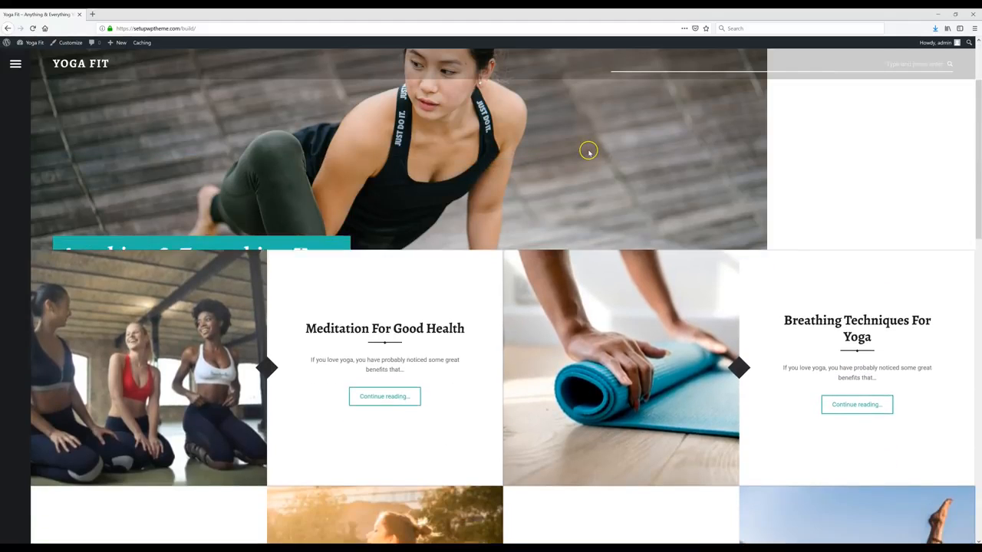